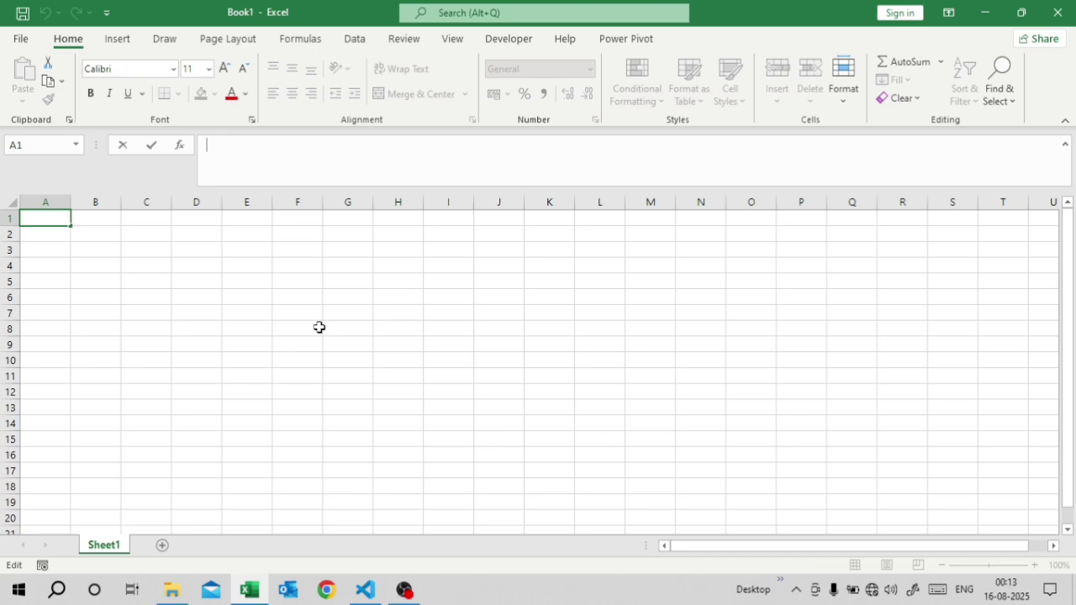
Enter the headers "sr no", "date of birth" and "today date" in cells A2 to C2.
click(64, 238)
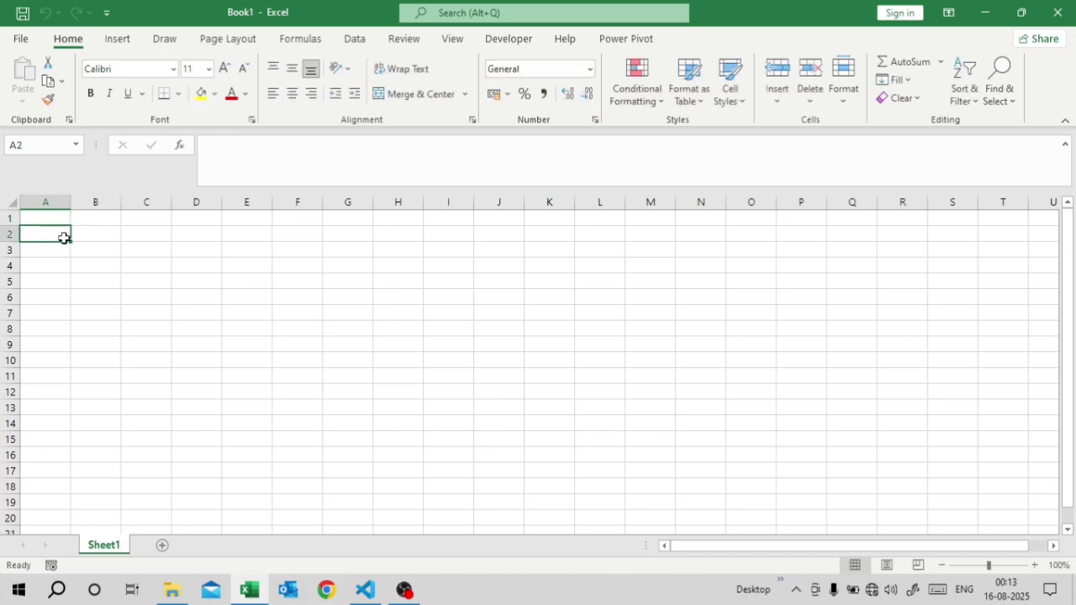
text(sr)
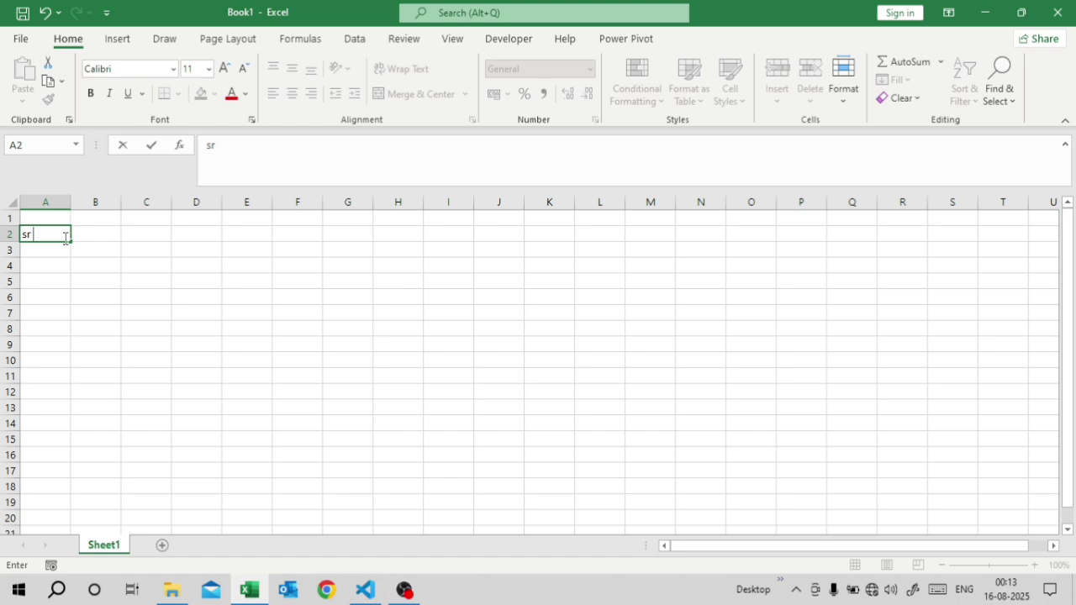
text( no)
key(Tab)
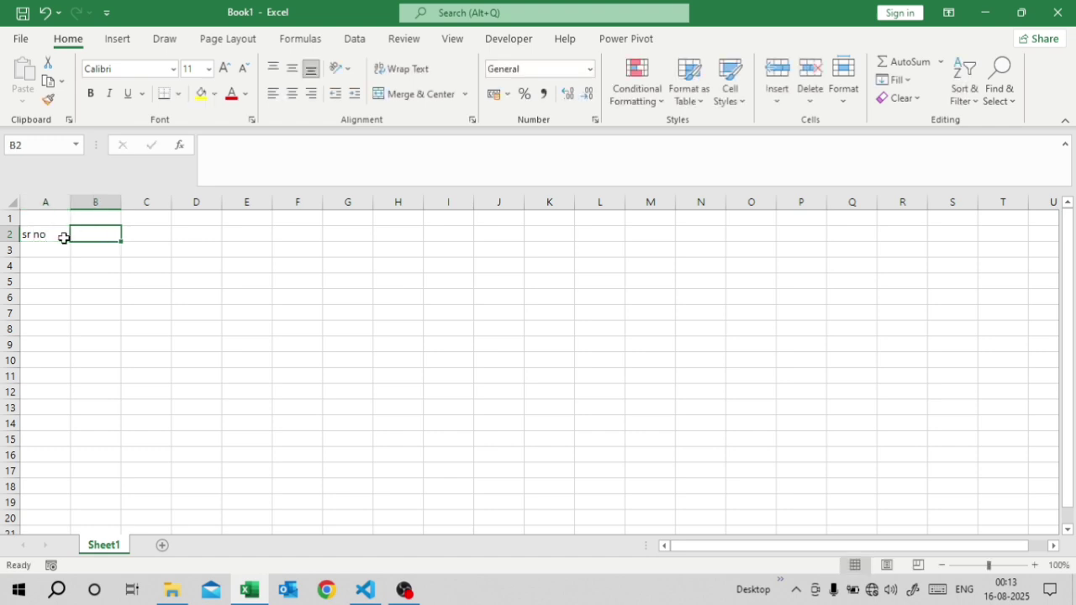
text(date of b)
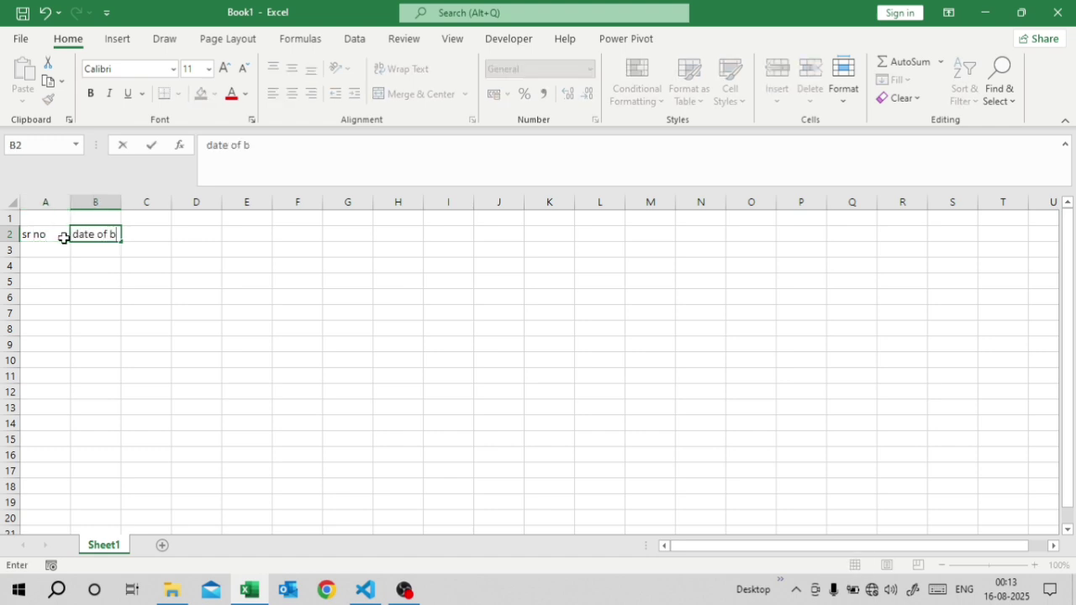
text(irth)
key(Tab)
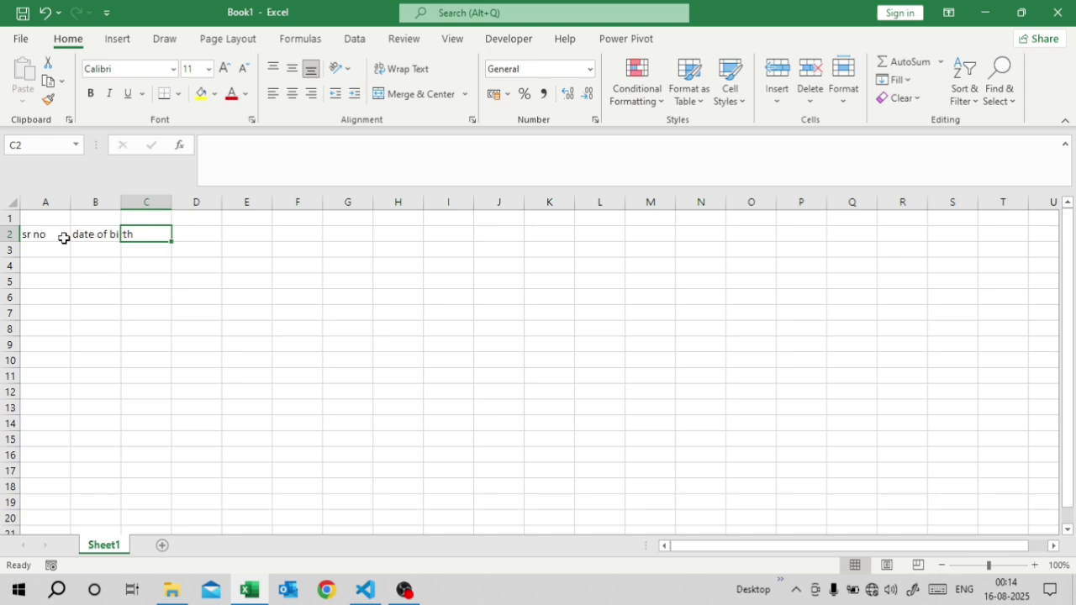
text(c)
text(oda)
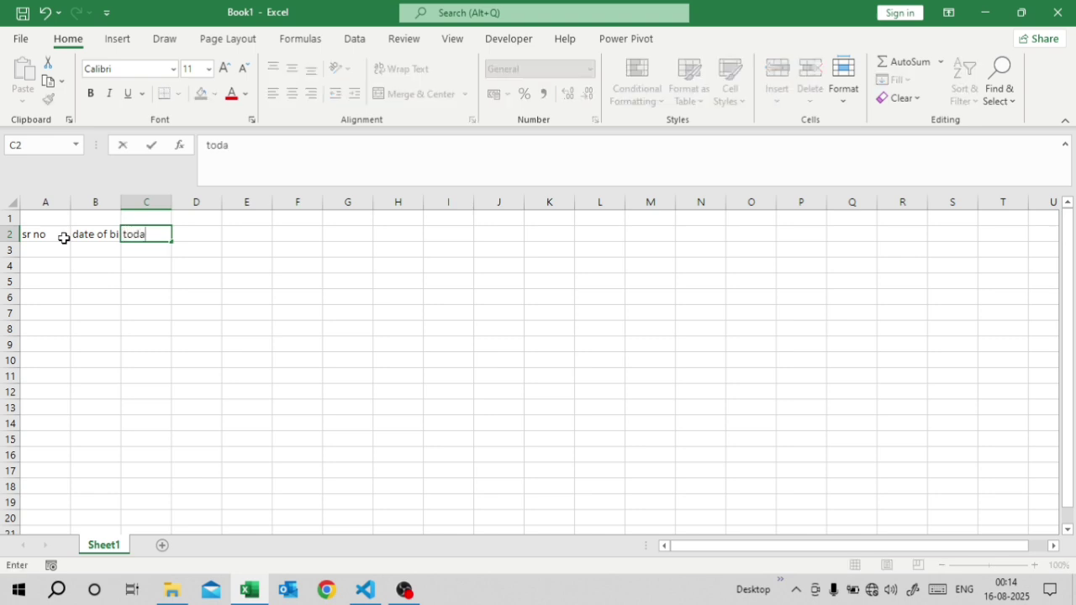
text(y date)
key(Tab)
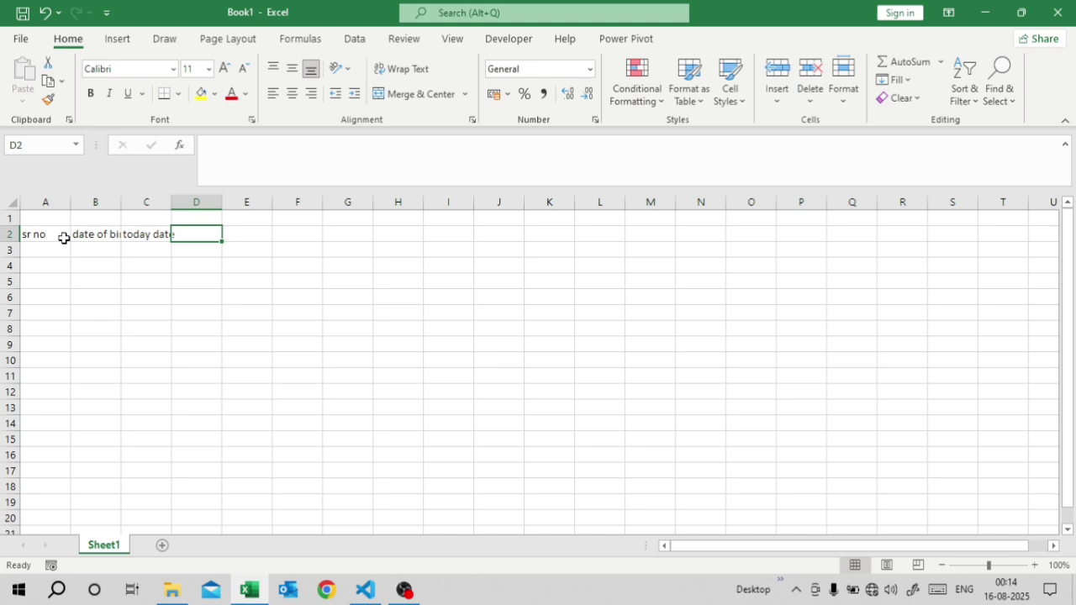
Add the headers "year", "month" and "day" in cells D2 to F2.
text(yeaer)
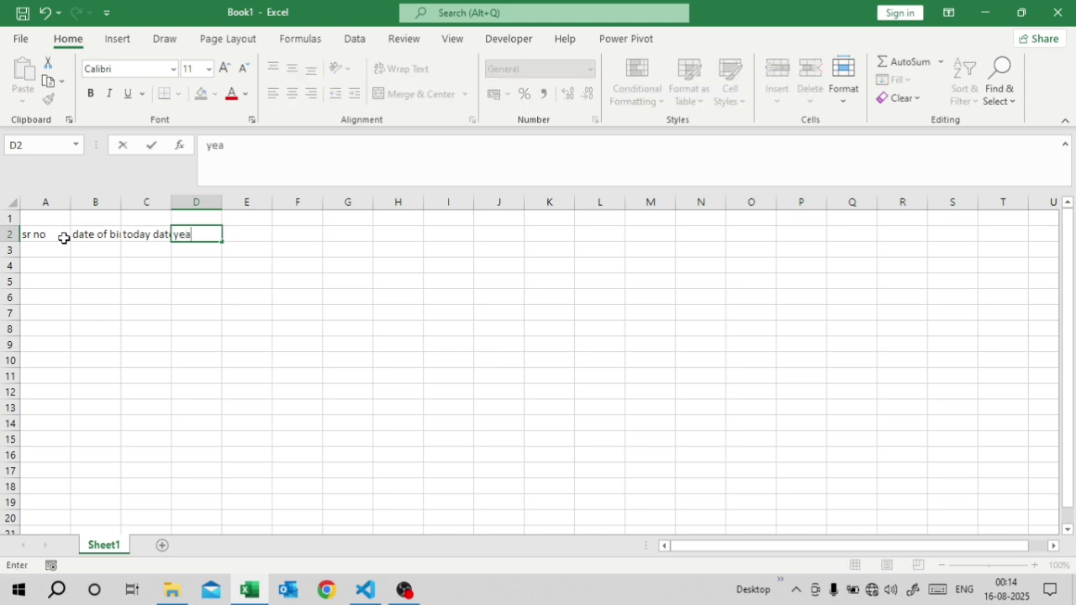
key(BackSpace)
key(BackSpace)
text(ar)
key(Tab)
text(m)
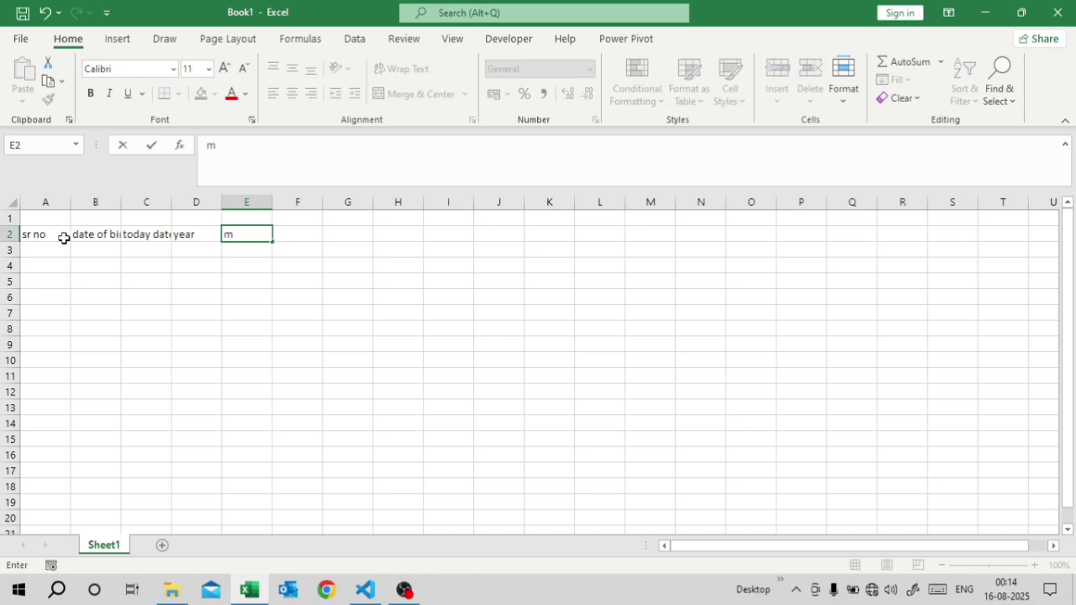
text(onth)
key(BackSpace)
key(BackSpace)
key(BackSpace)
text(nth)
key(Tab)
text(day)
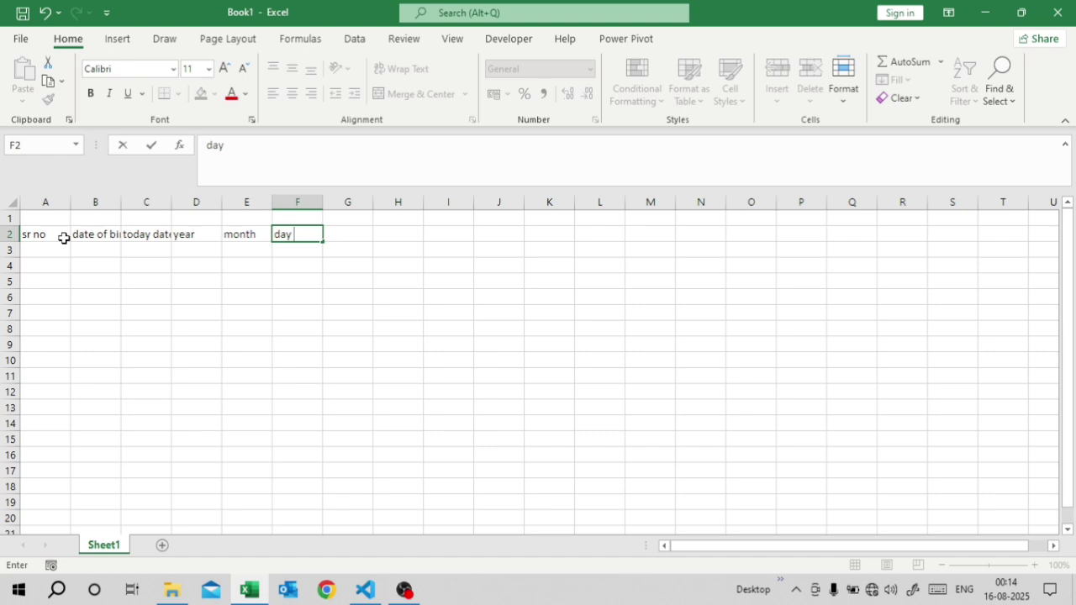
key(Tab)
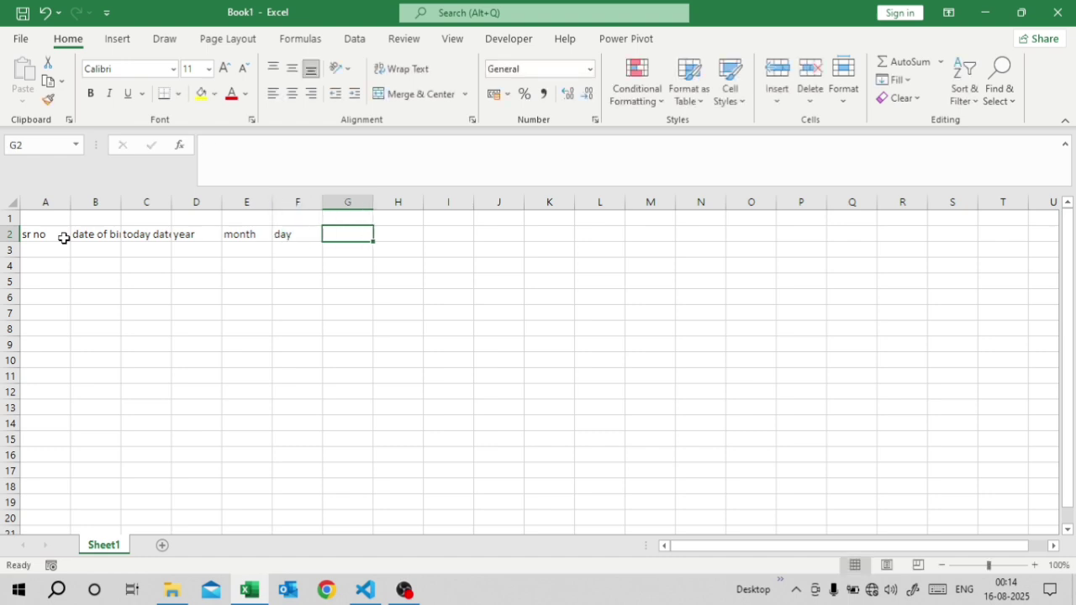
Add the headers "total month" and "total day" in cells G2 and H2.
text(total)
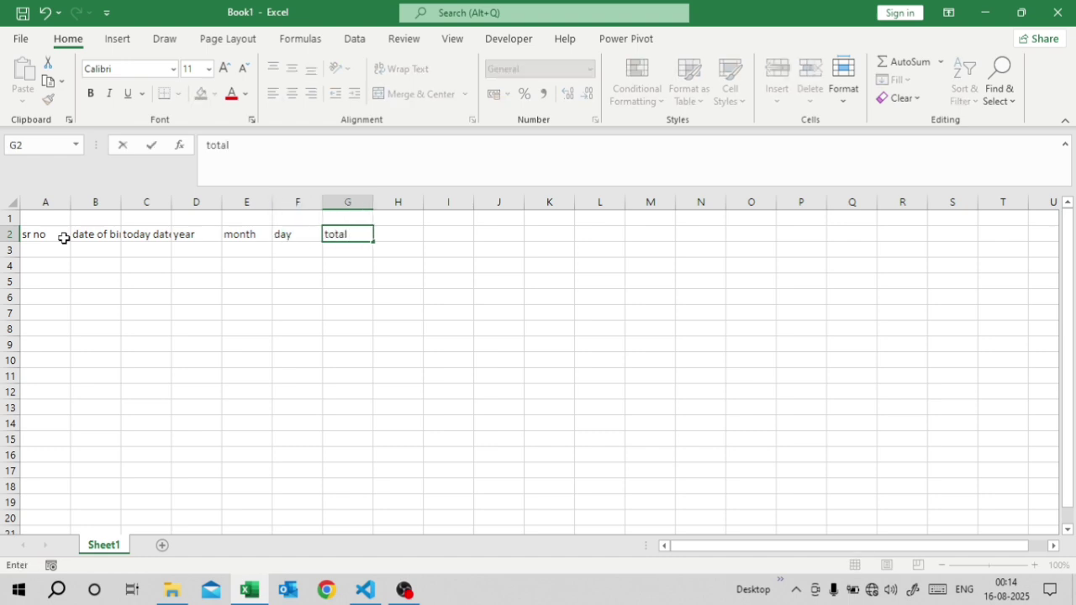
text( mobil)
key(BackSpace)
key(BackSpace)
key(BackSpace)
text(nth)
key(Tab)
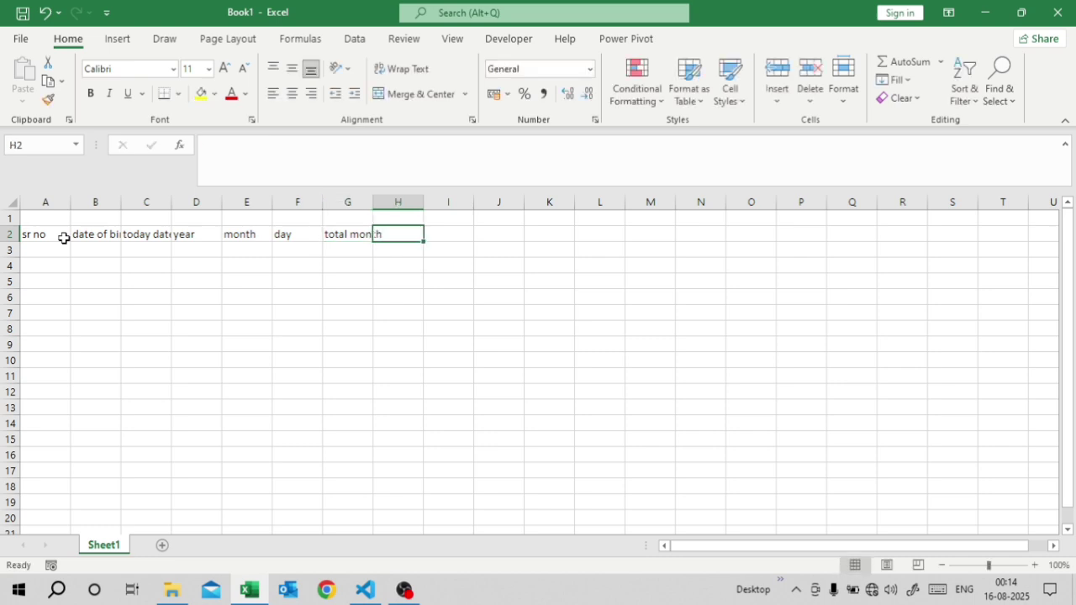
text(total day)
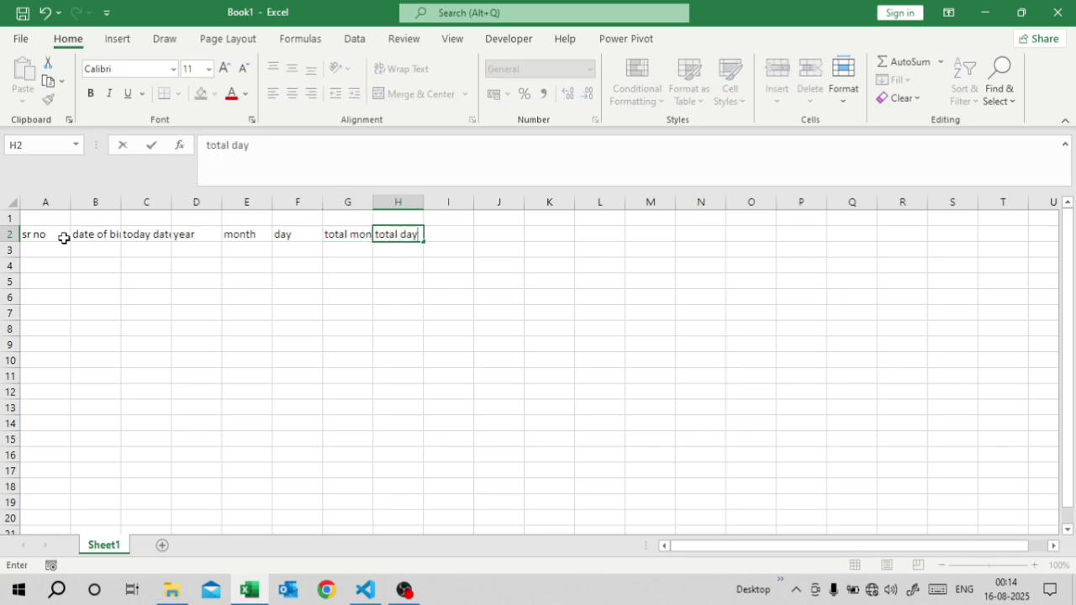
key(Tab)
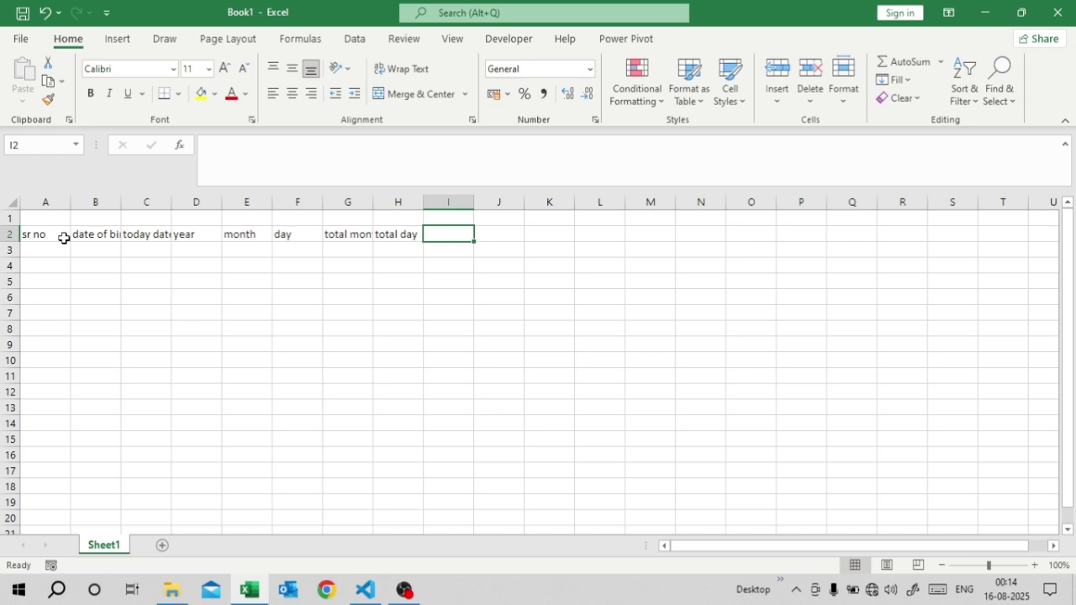
Add the headers "total hours", "total mint" and "total second" in cells I2 to K2.
text(total )
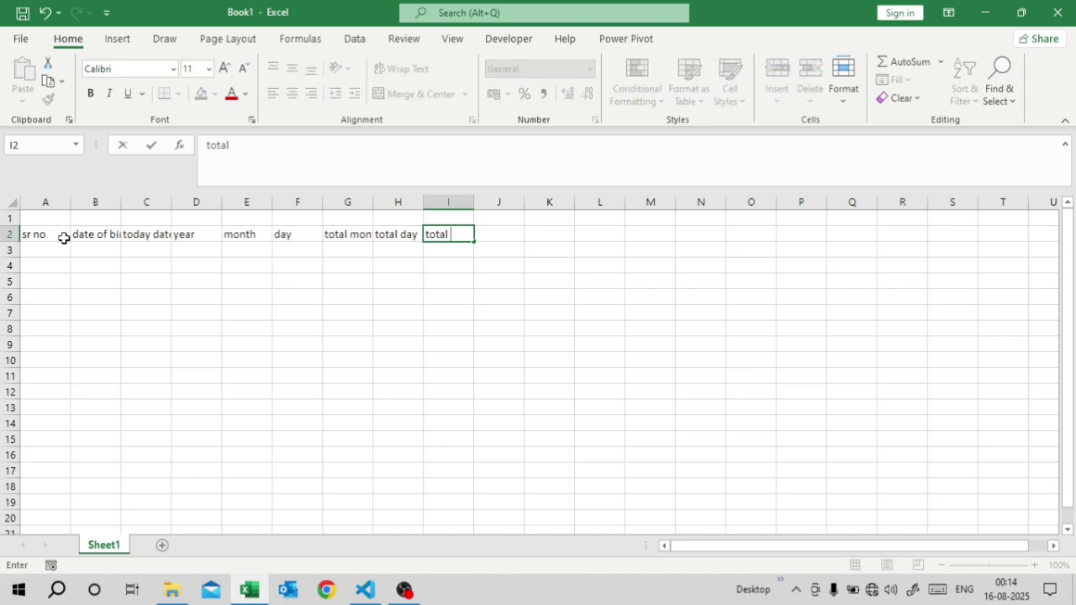
text(hours)
key(Tab)
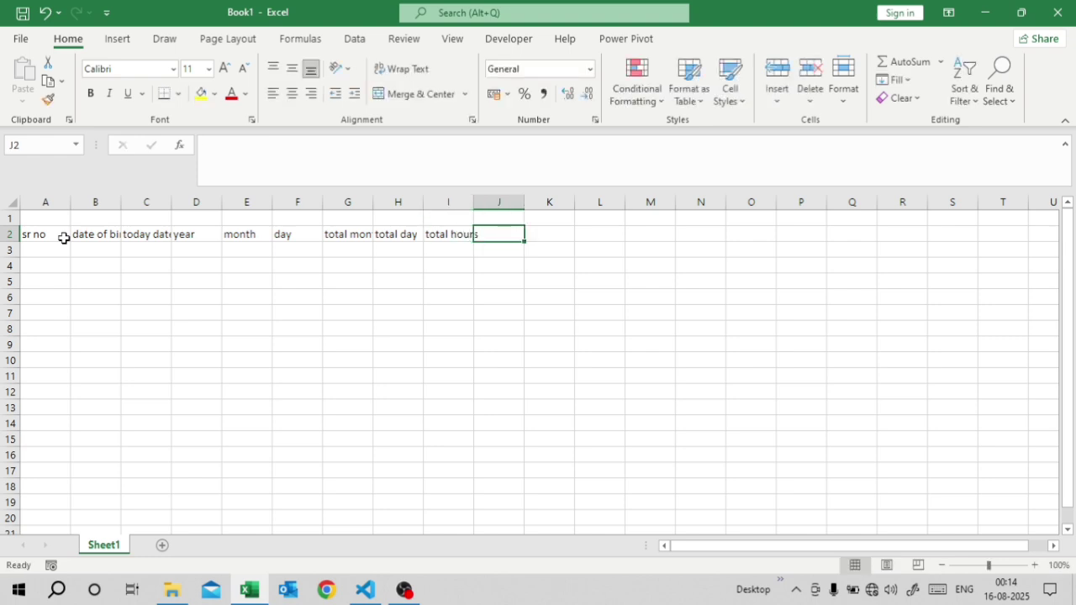
text(tota)
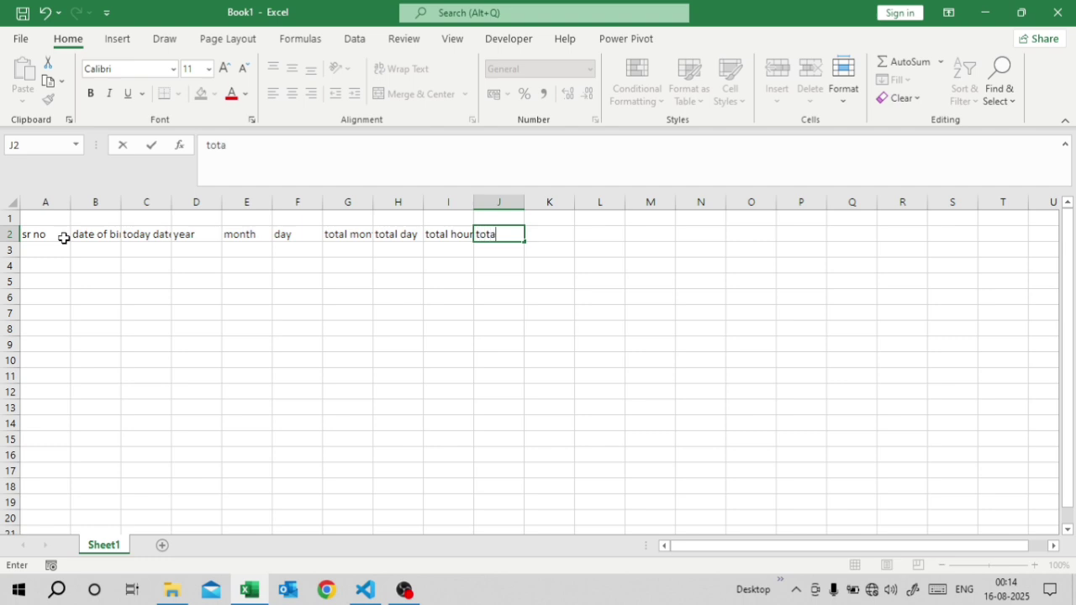
text(l mint)
key(Tab)
text(total)
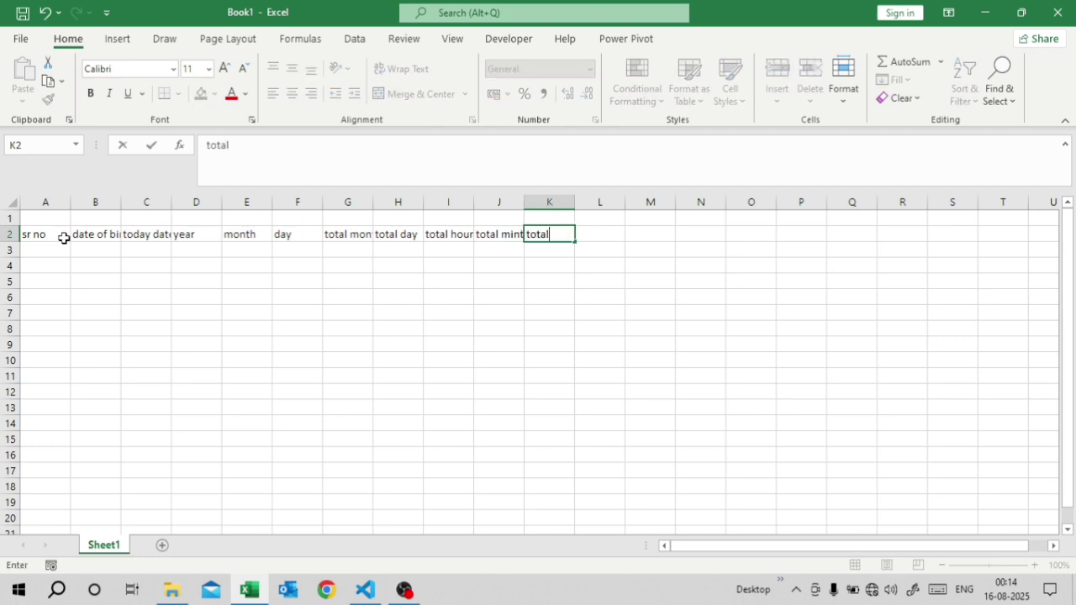
text( second)
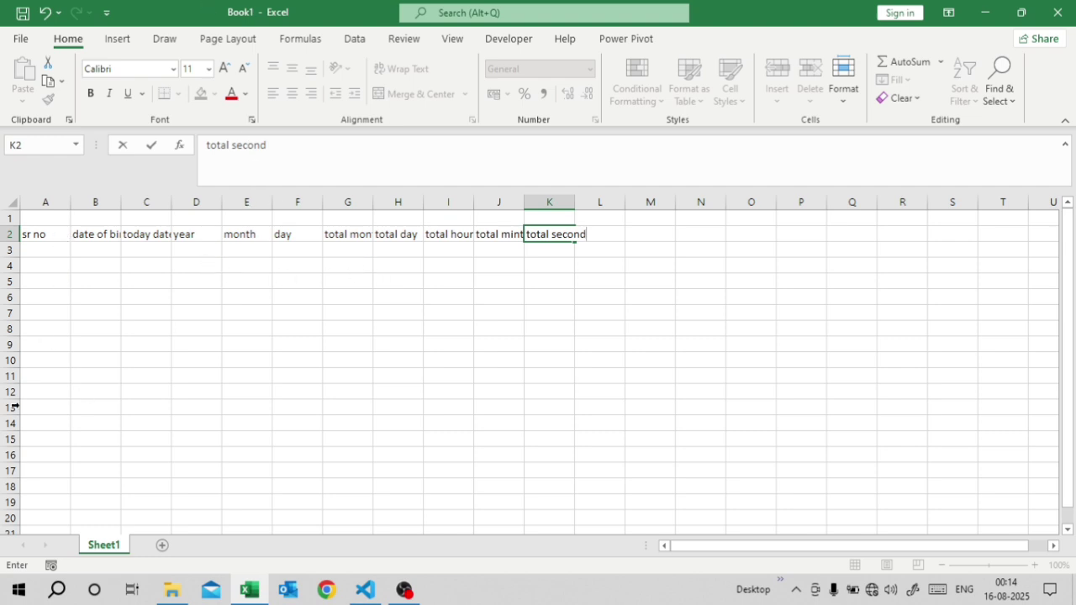
click(106, 236)
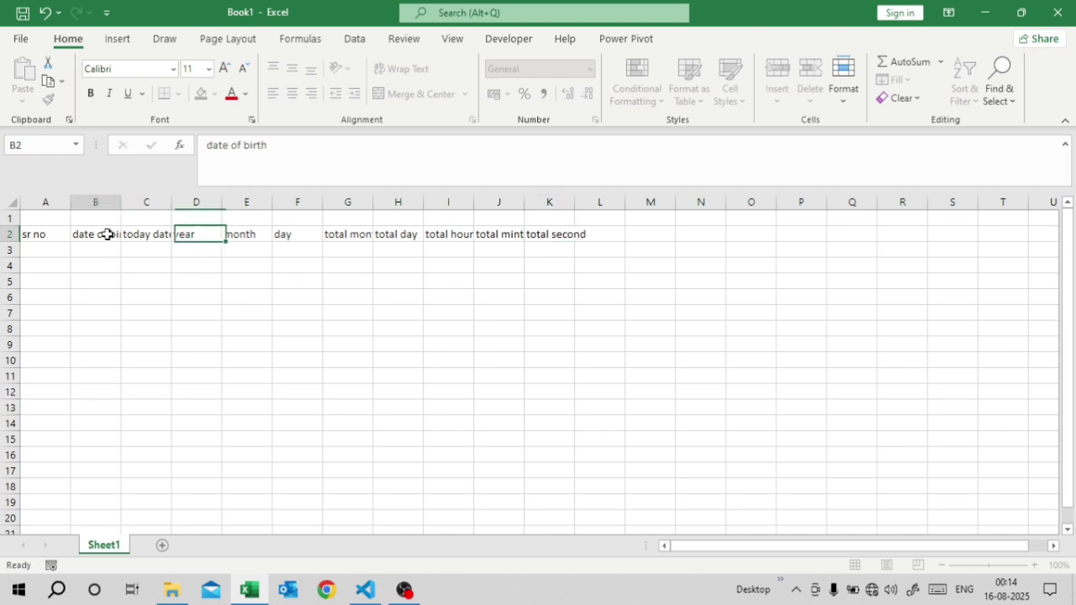
Autofit the widths of columns B, C and G through K to their header text.
double_click(121, 202)
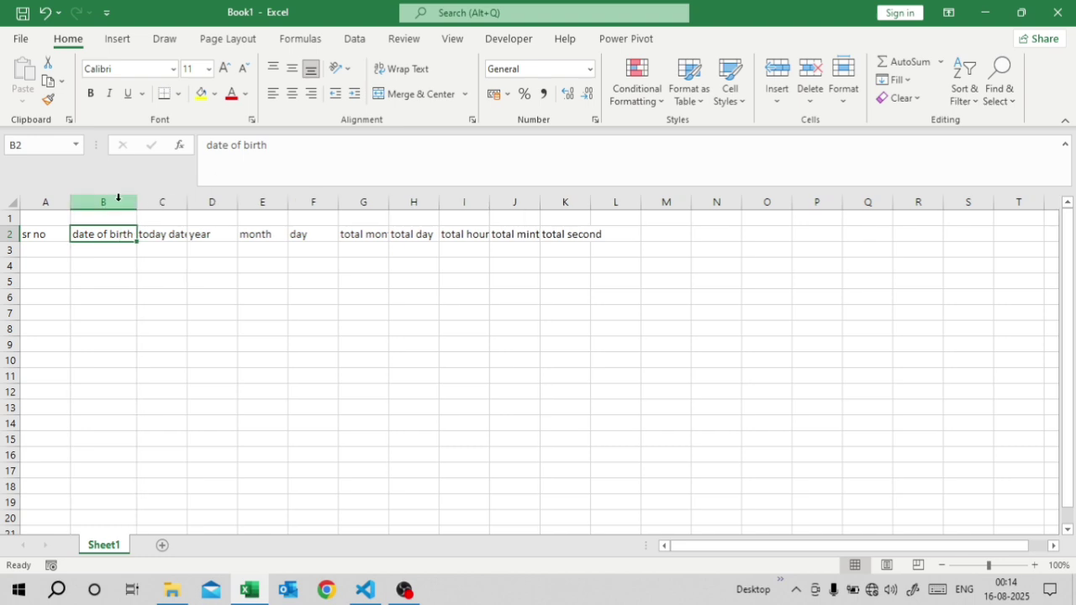
double_click(187, 202)
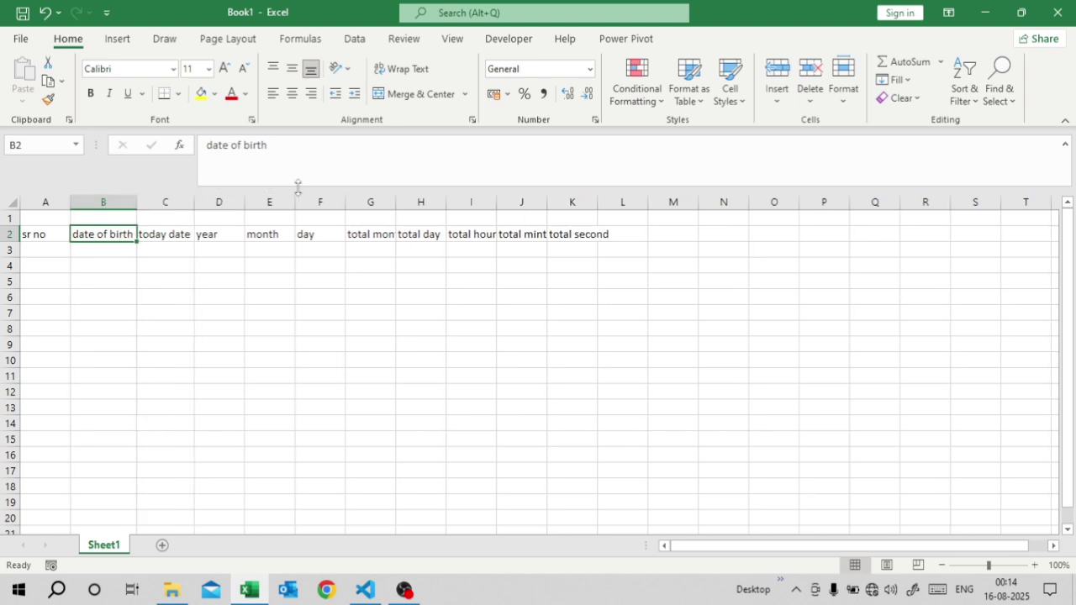
double_click(395, 202)
double_click(458, 201)
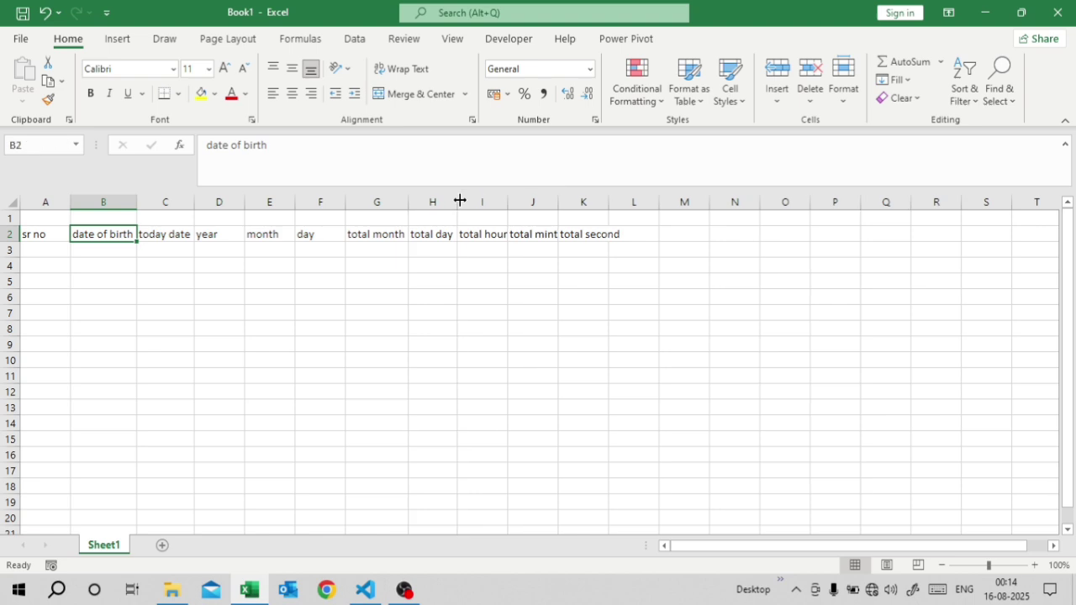
double_click(509, 202)
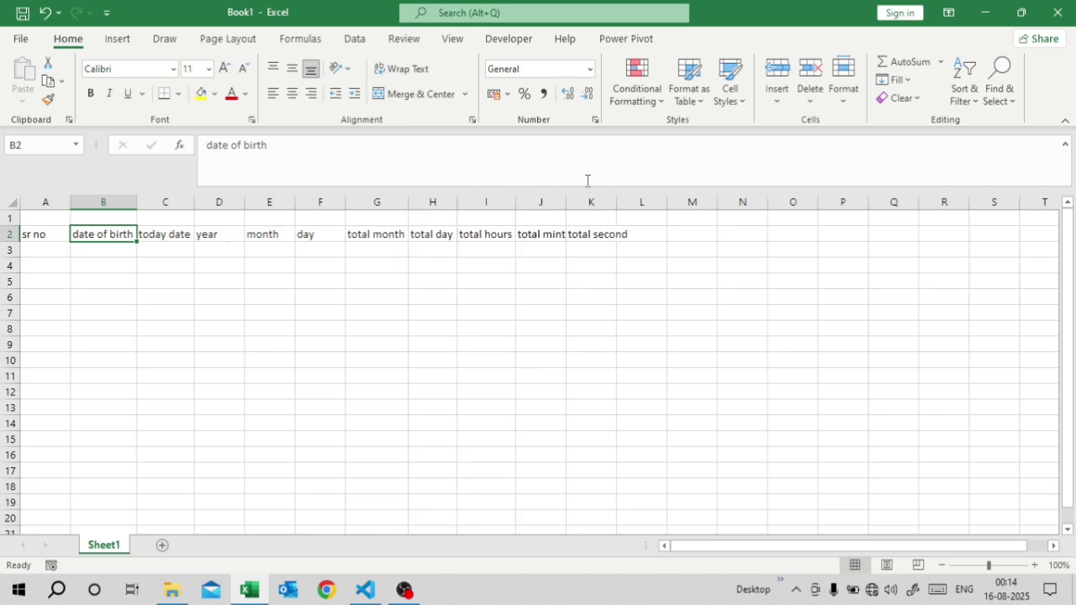
double_click(567, 200)
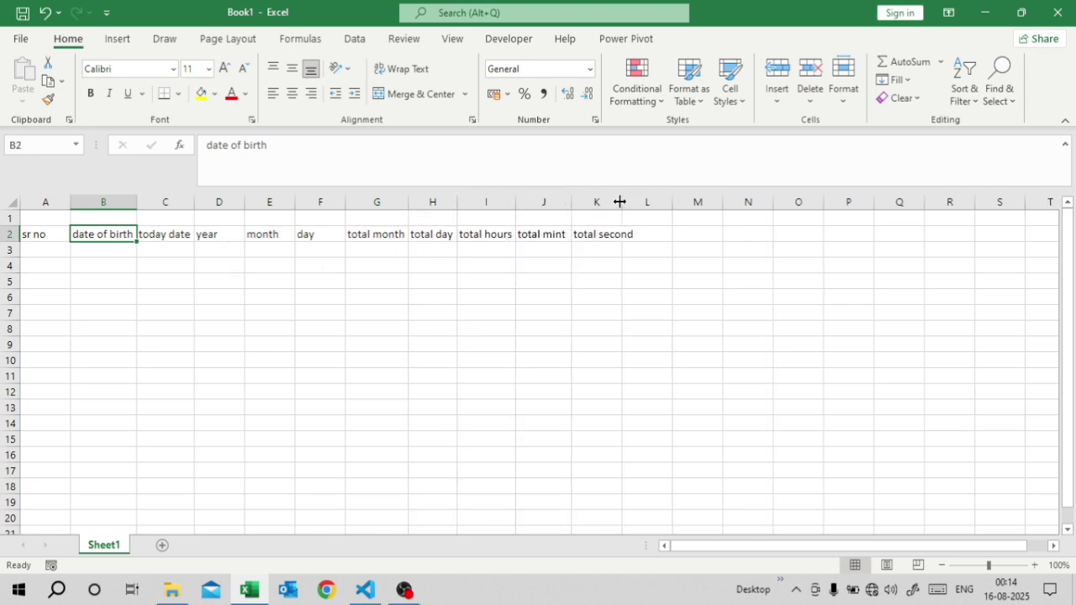
double_click(620, 201)
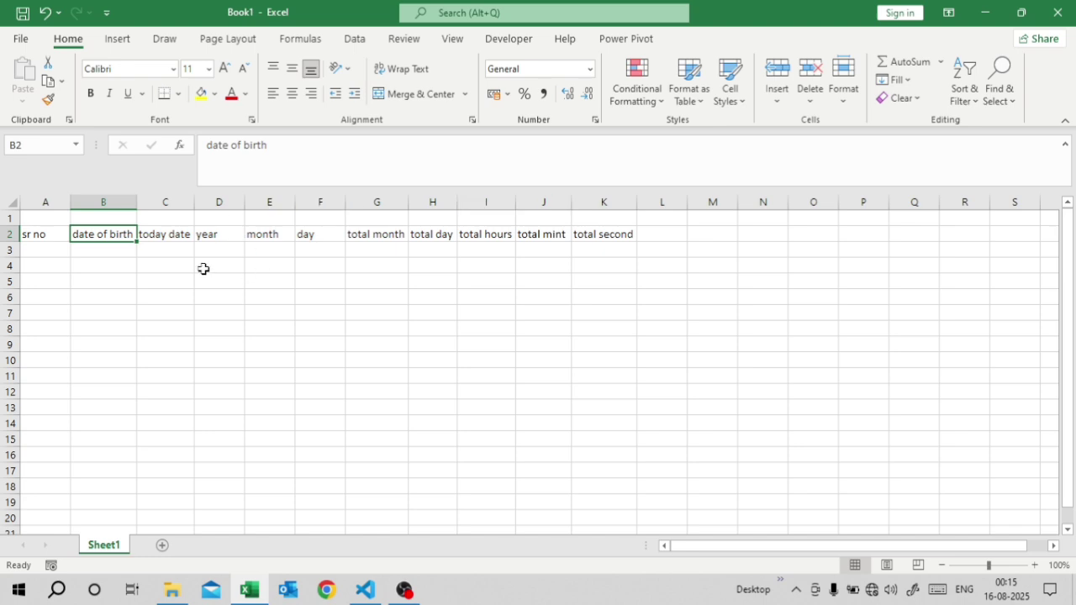
Merge and center cells A1:K1 and enter the title "Date of birth calculation" there.
click(29, 220)
drag(29, 221, 586, 216)
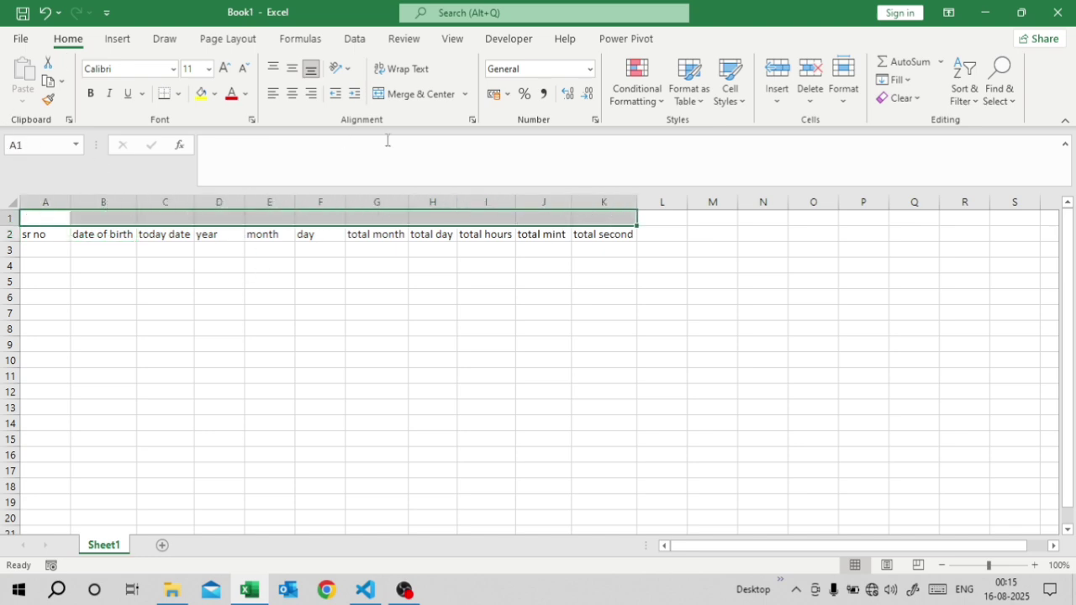
click(413, 93)
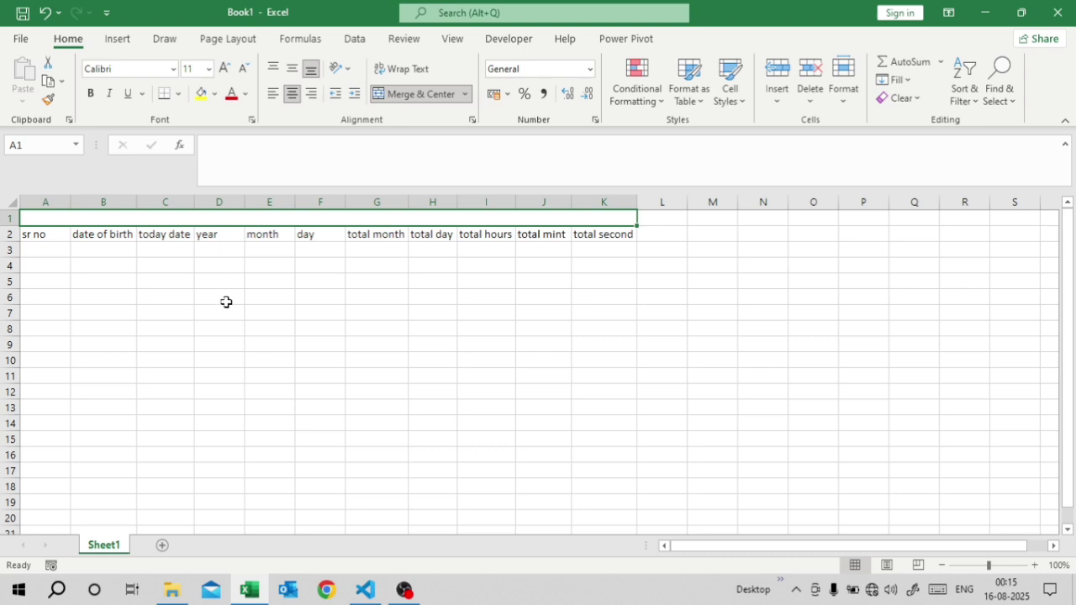
text(da)
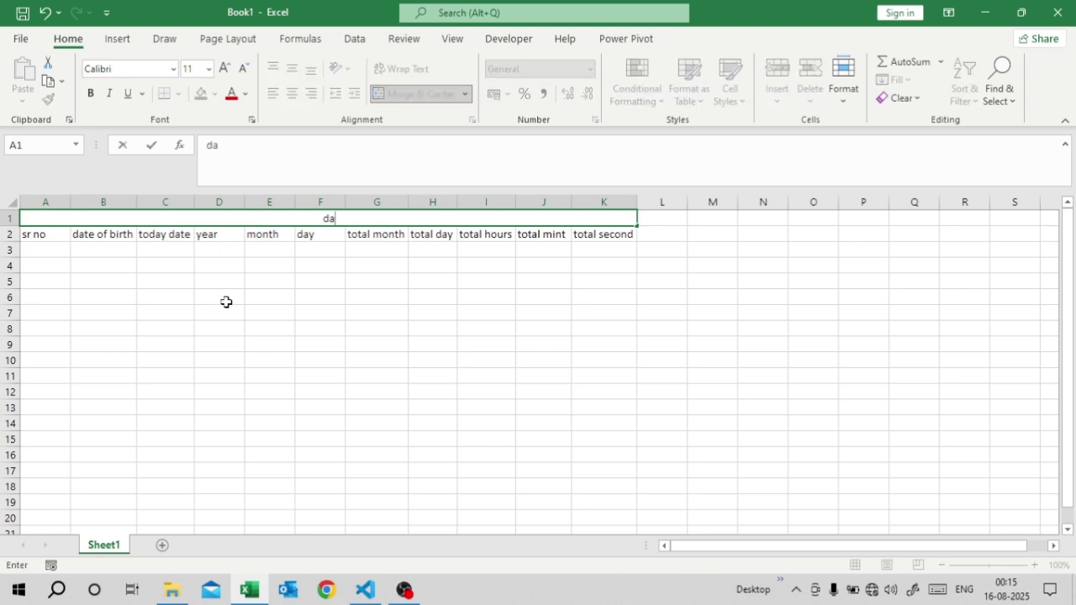
key(BackSpace)
key(BackSpace)
text(Date of birth)
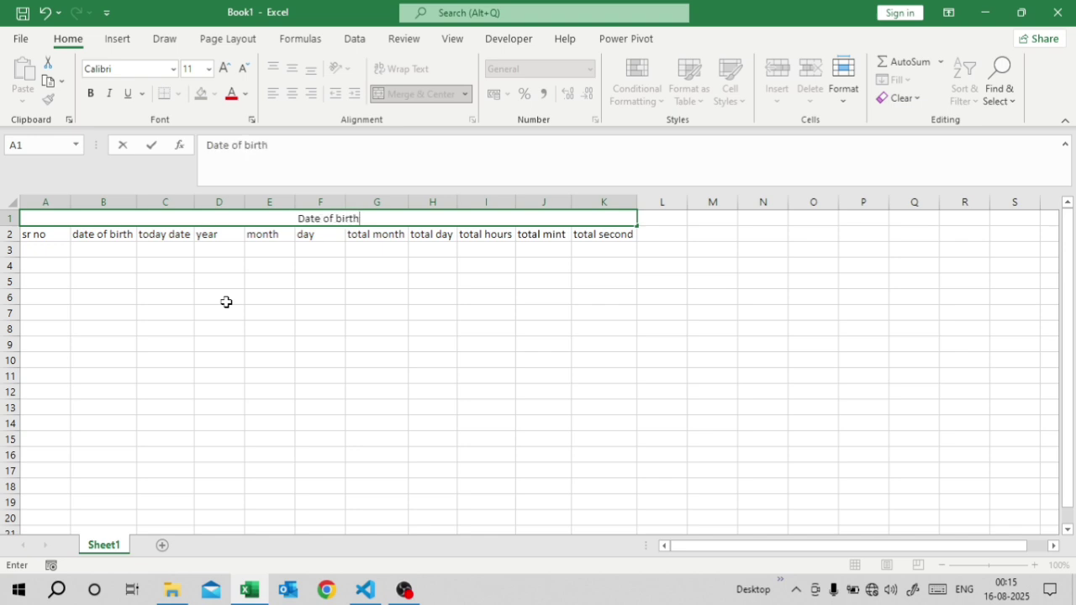
text( calcu)
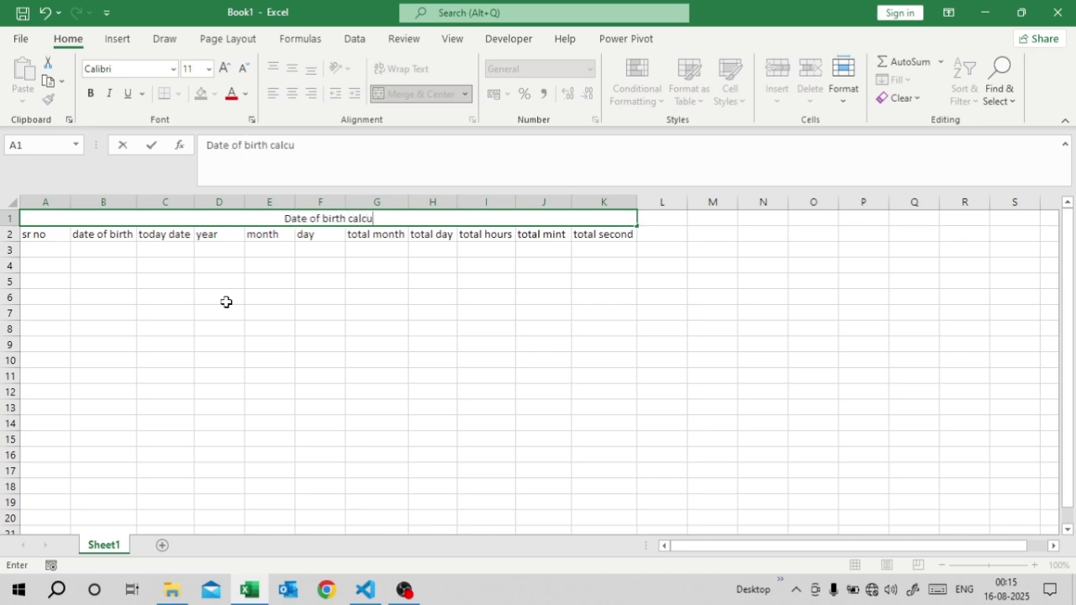
text(lation)
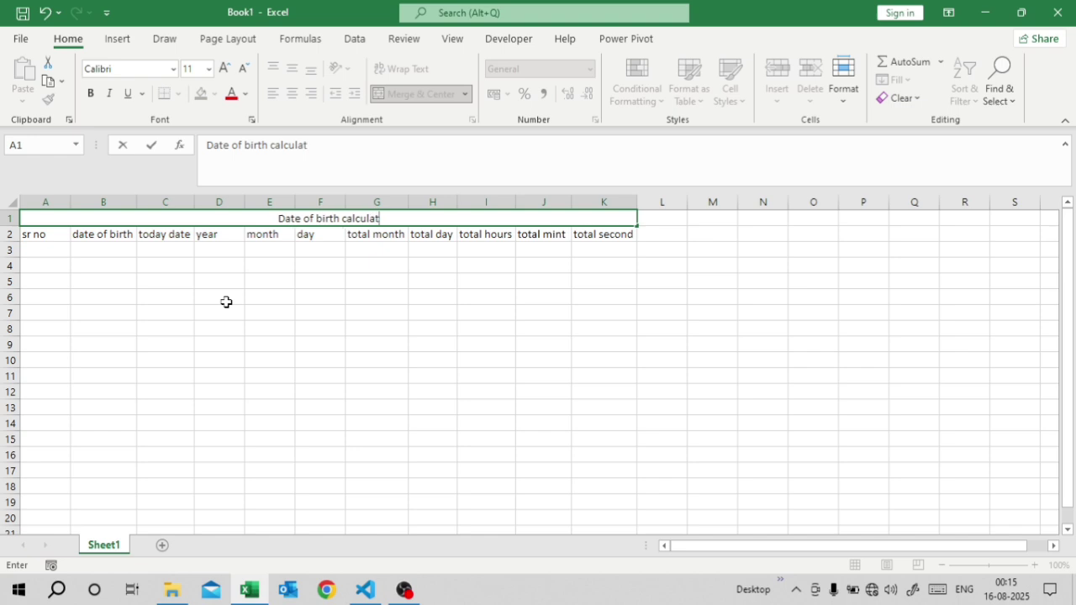
click(240, 235)
Increase the font size of the merged title in row 1 to 14.
click(240, 221)
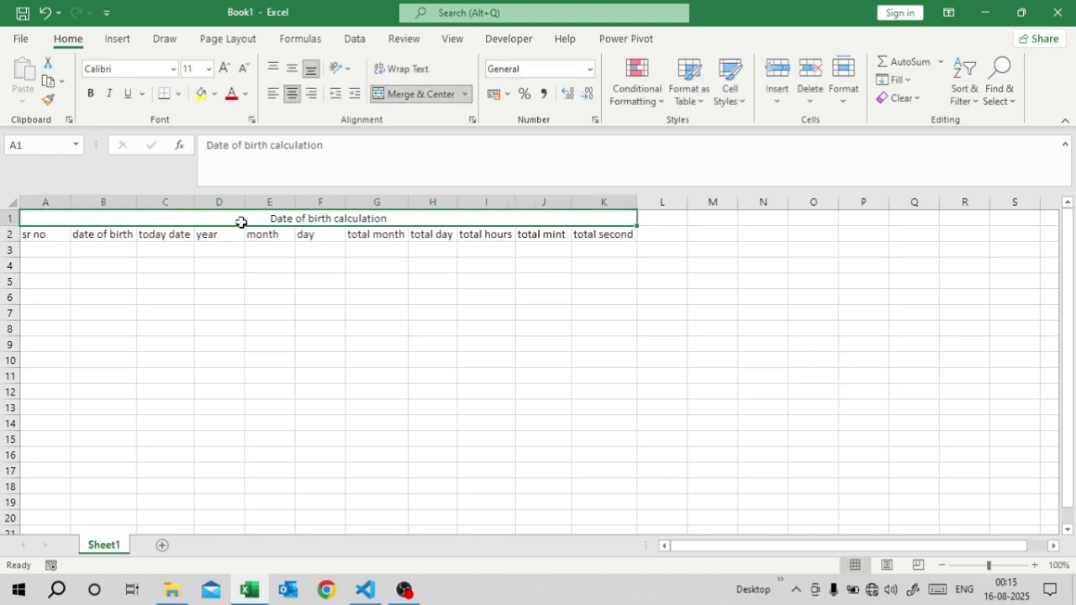
click(225, 68)
click(225, 68)
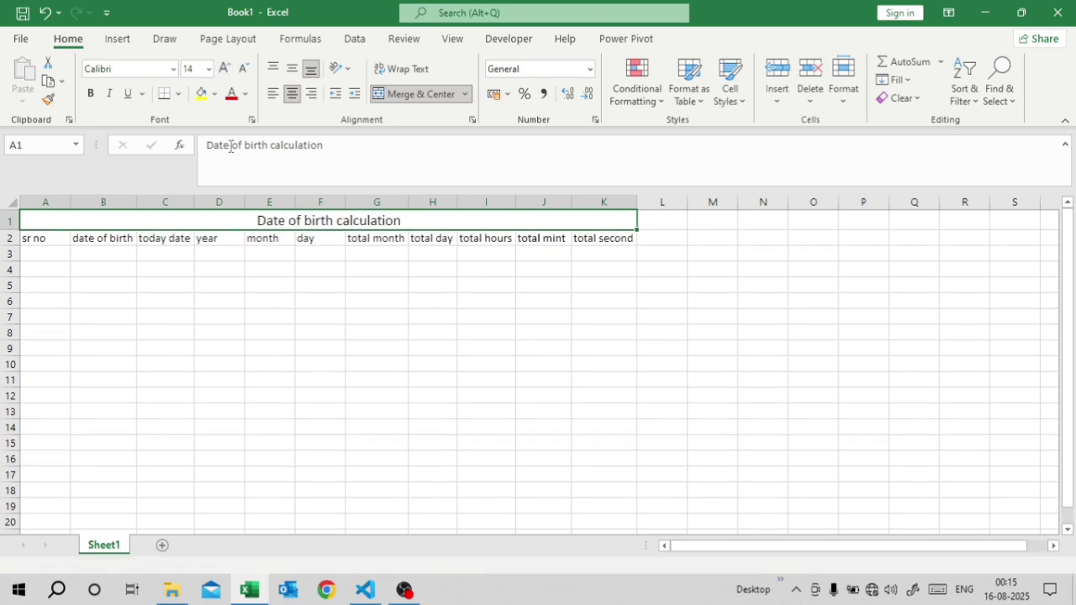
Set the merged title in row 1 to font size 16, make it bold and fill it with standard Orange.
click(225, 69)
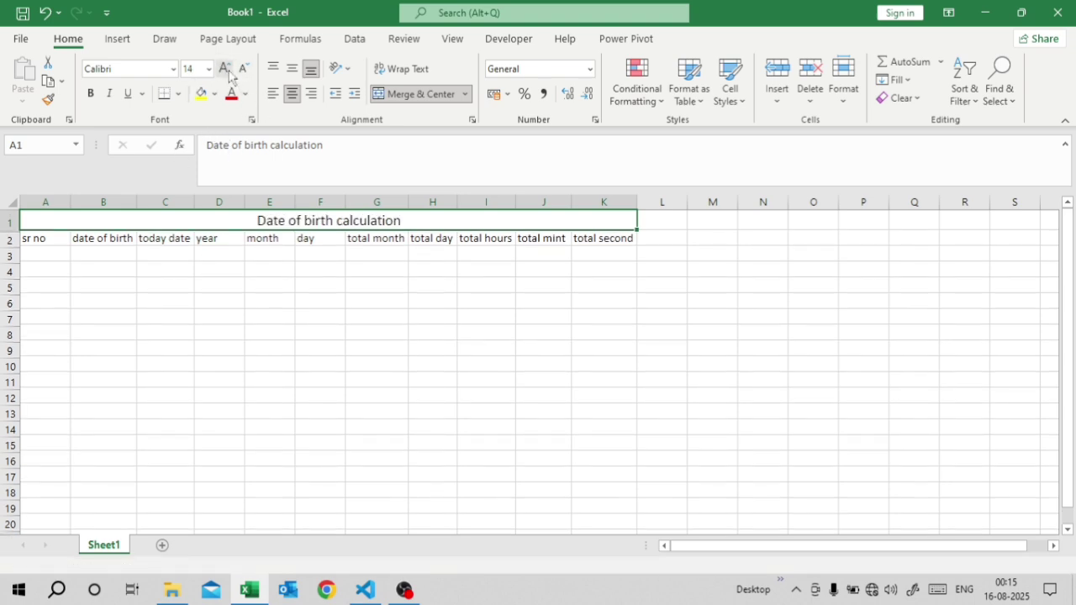
click(95, 93)
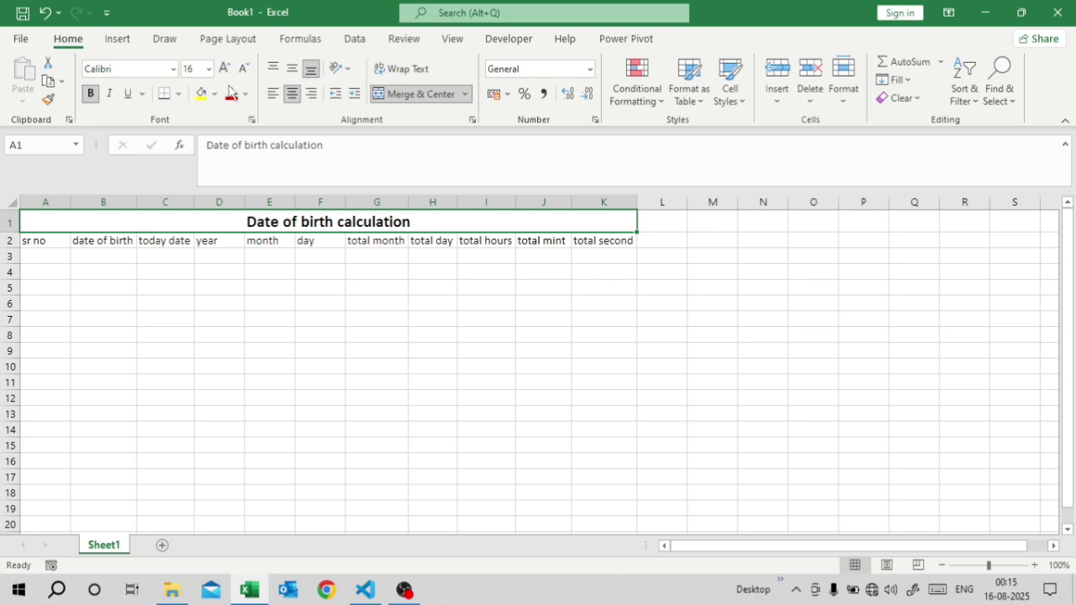
click(214, 93)
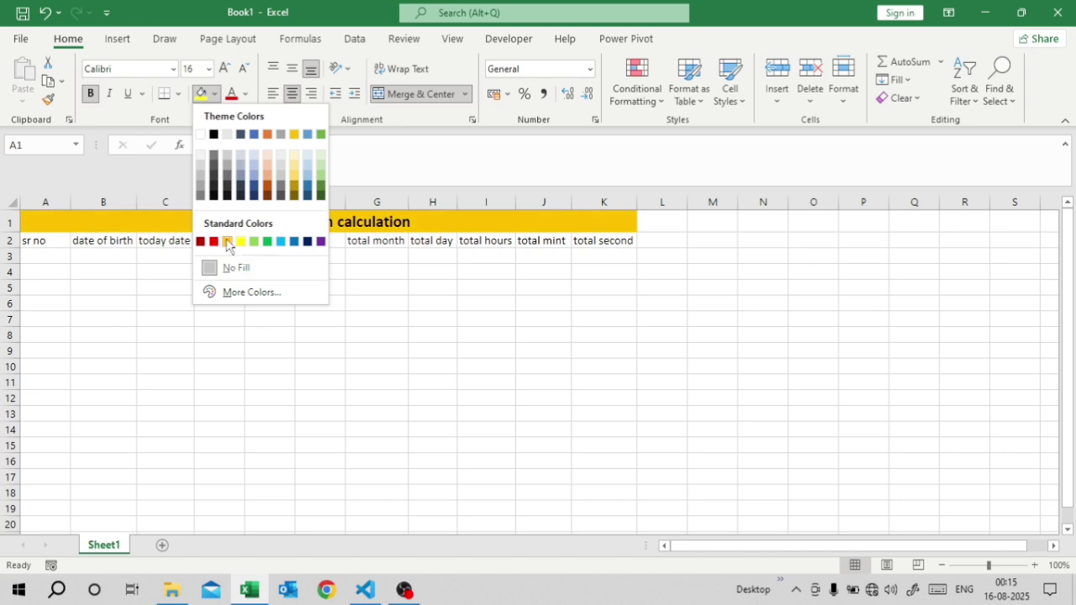
click(227, 242)
Center the title and header cells A1:K2 horizontally and align them to the middle vertically.
drag(34, 240, 594, 226)
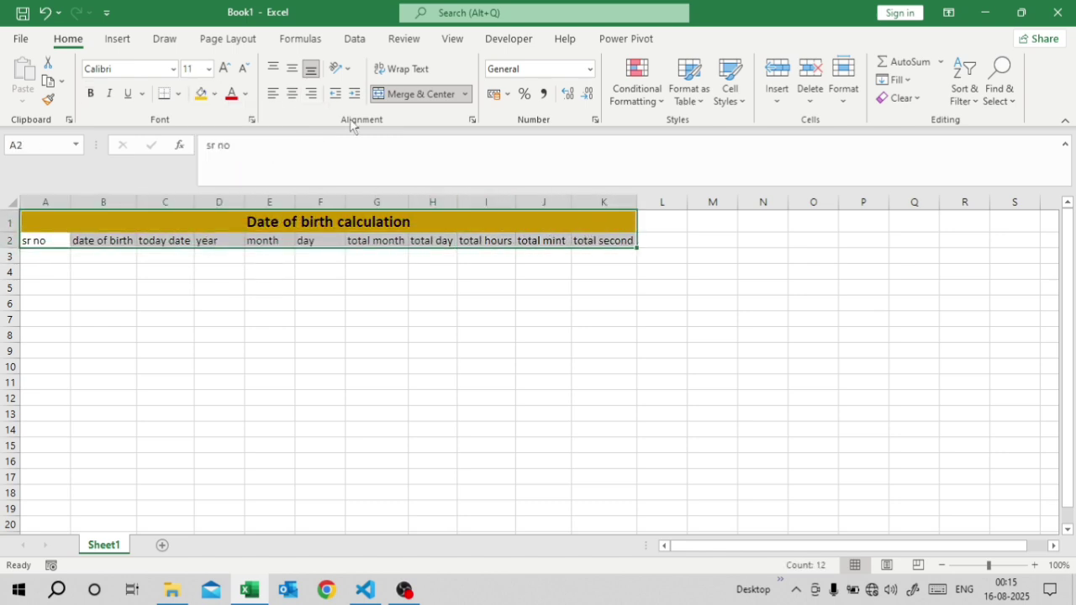
click(291, 93)
click(292, 68)
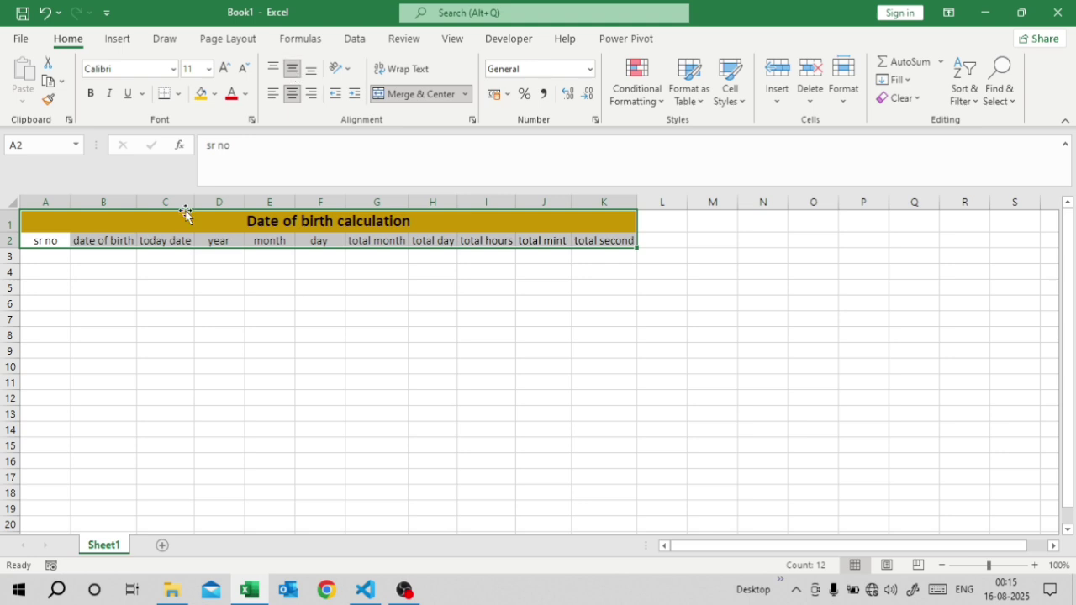
Fill the header cells A2:K2 with the standard Light Green color.
click(215, 93)
click(42, 237)
drag(41, 237, 610, 241)
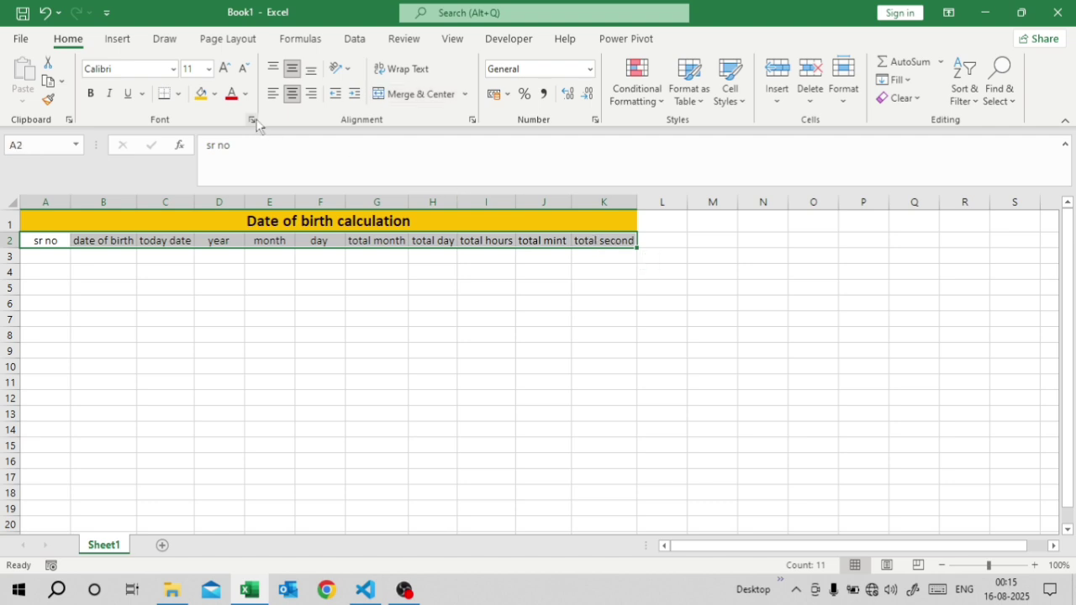
click(215, 93)
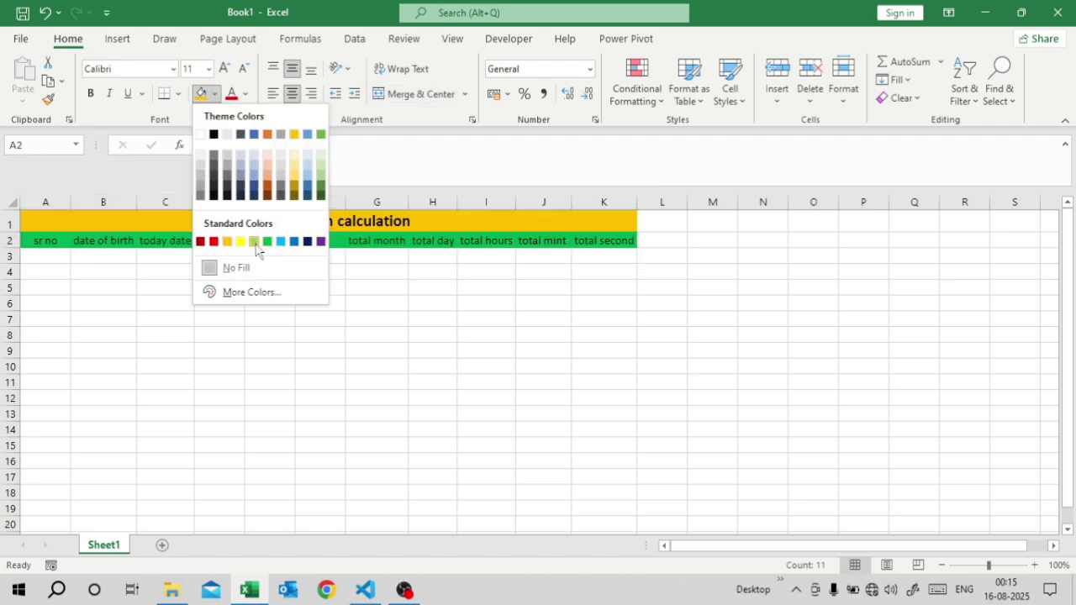
click(255, 243)
Apply All Borders to the title and header rows A1:K2.
drag(42, 218, 68, 236)
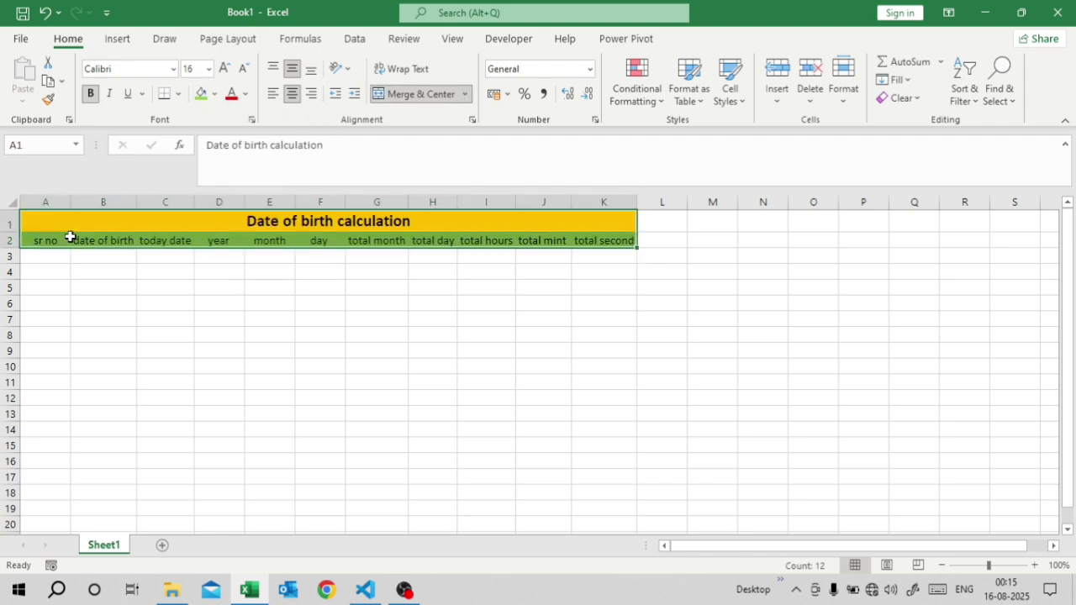
click(178, 94)
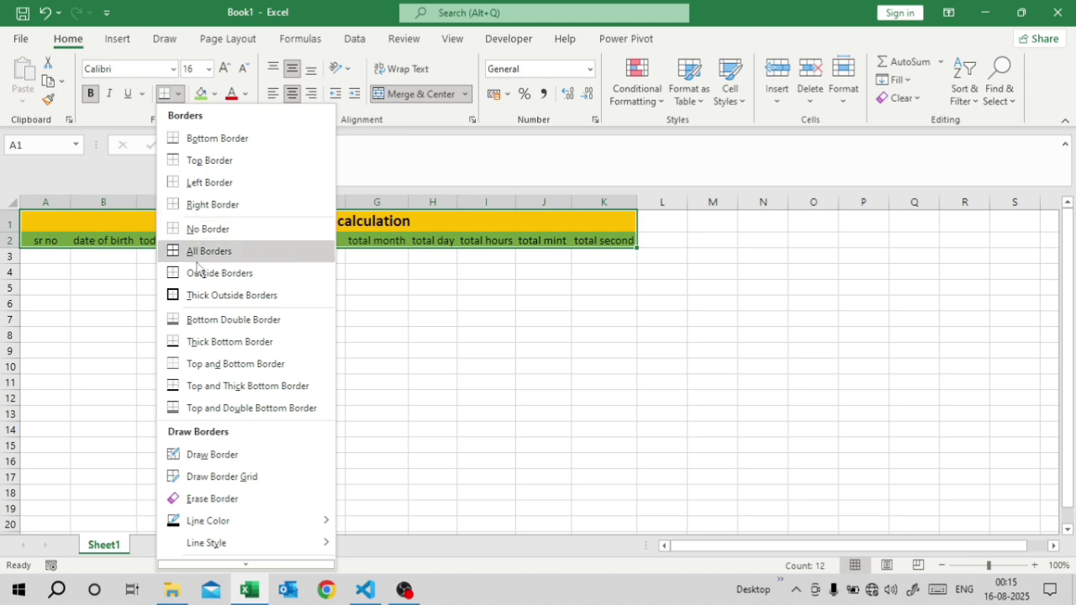
click(202, 251)
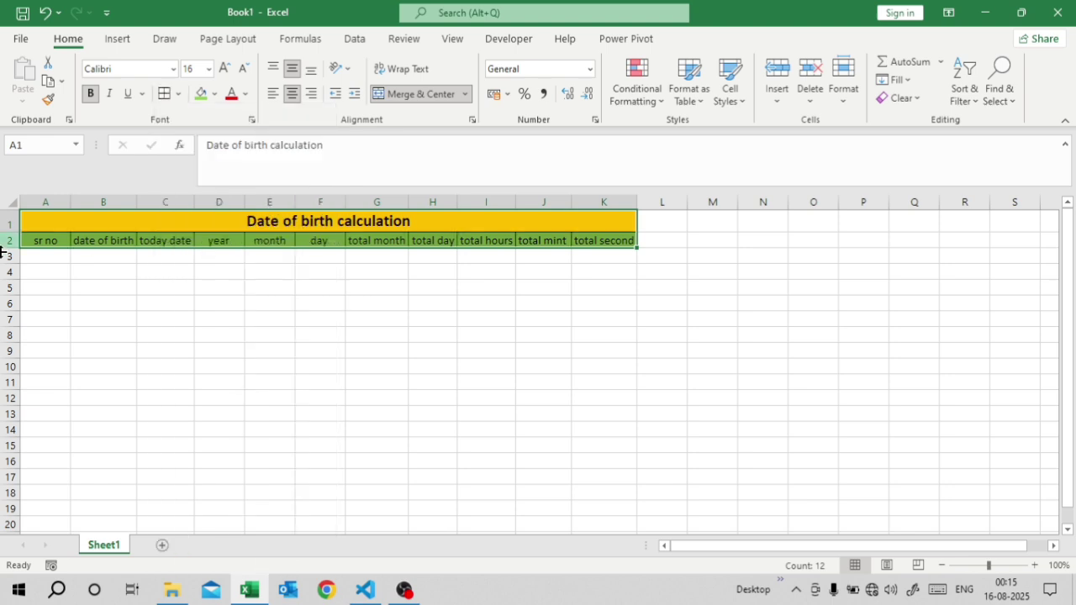
click(56, 286)
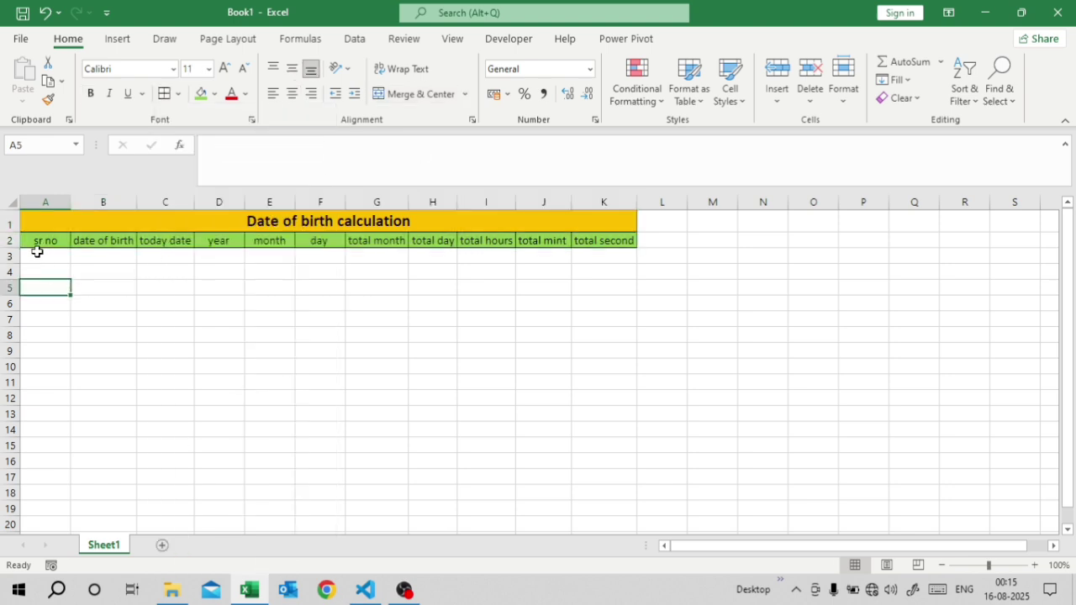
Add borders around every cell in the empty data range A3:K7.
drag(36, 253, 612, 316)
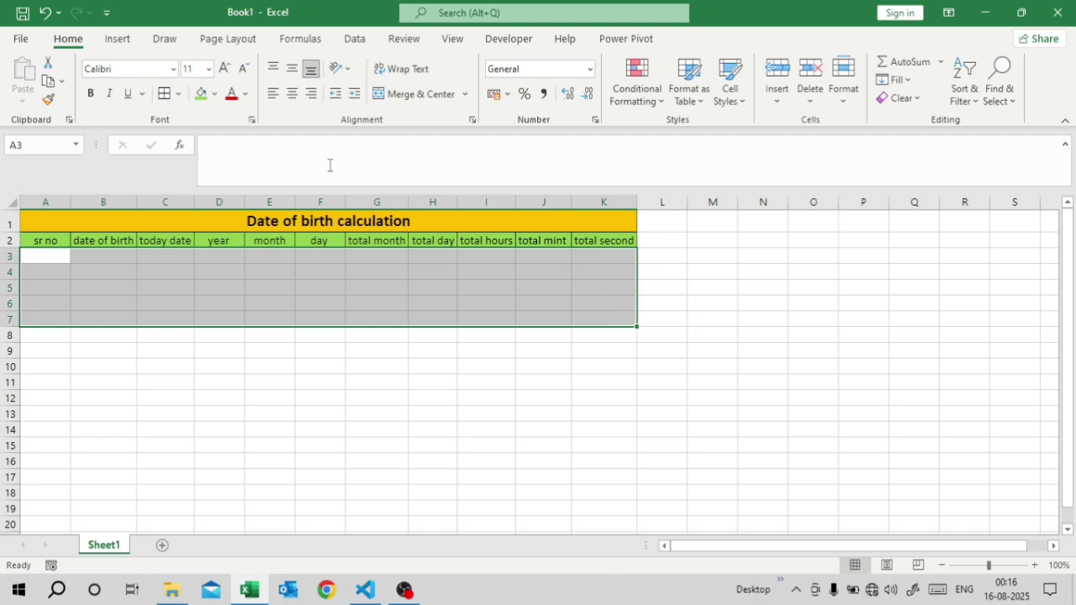
click(165, 93)
click(211, 412)
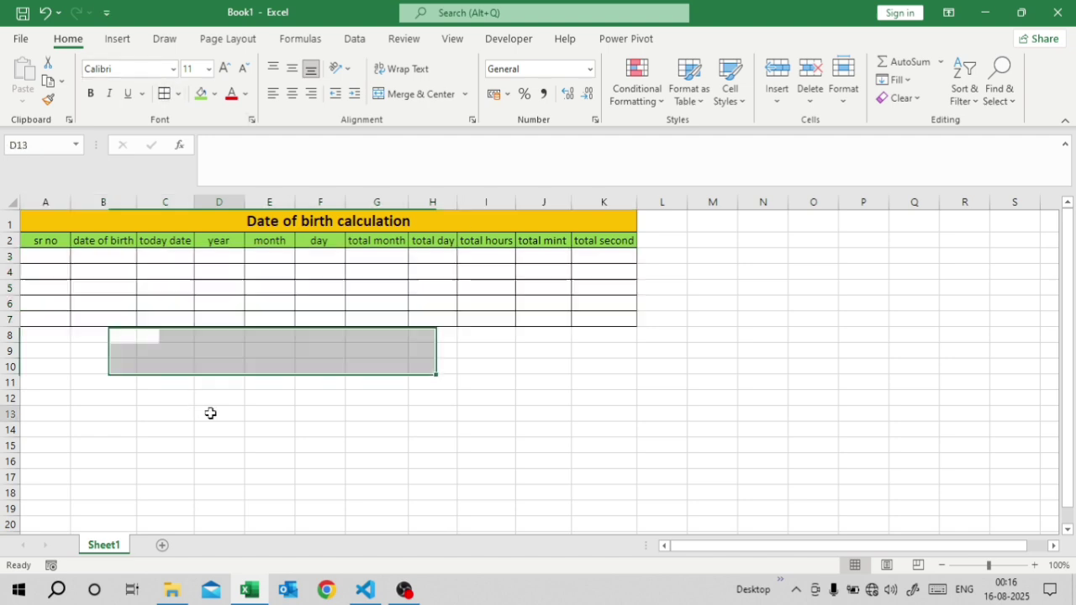
Enter the serial numbers 1, 2, 3 and 4 in cells A3 to A6.
click(55, 254)
text(1)
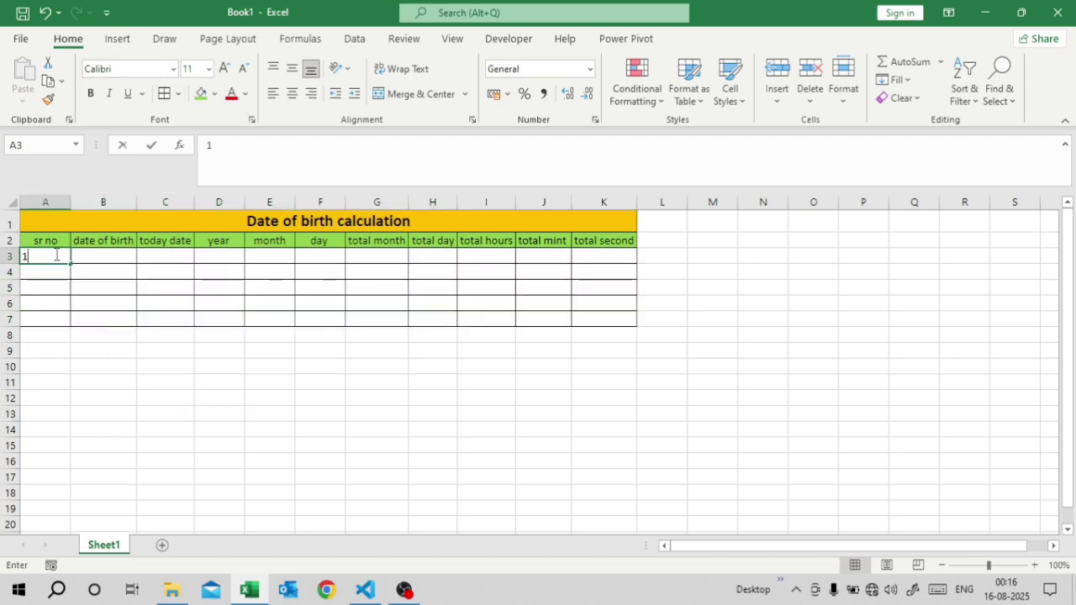
key(Return)
text(2)
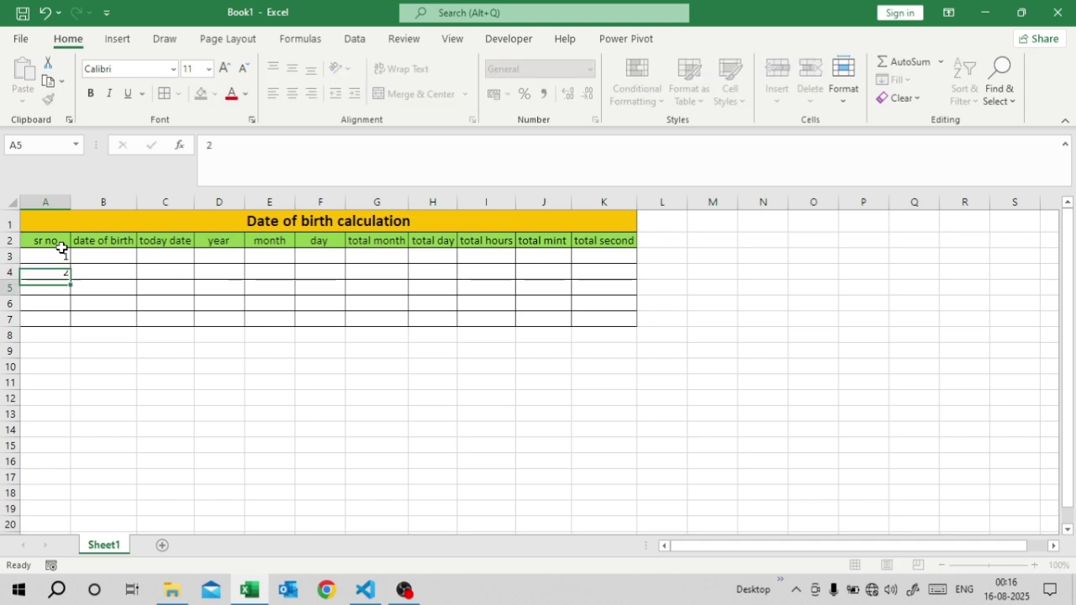
key(Return)
text(3)
key(Return)
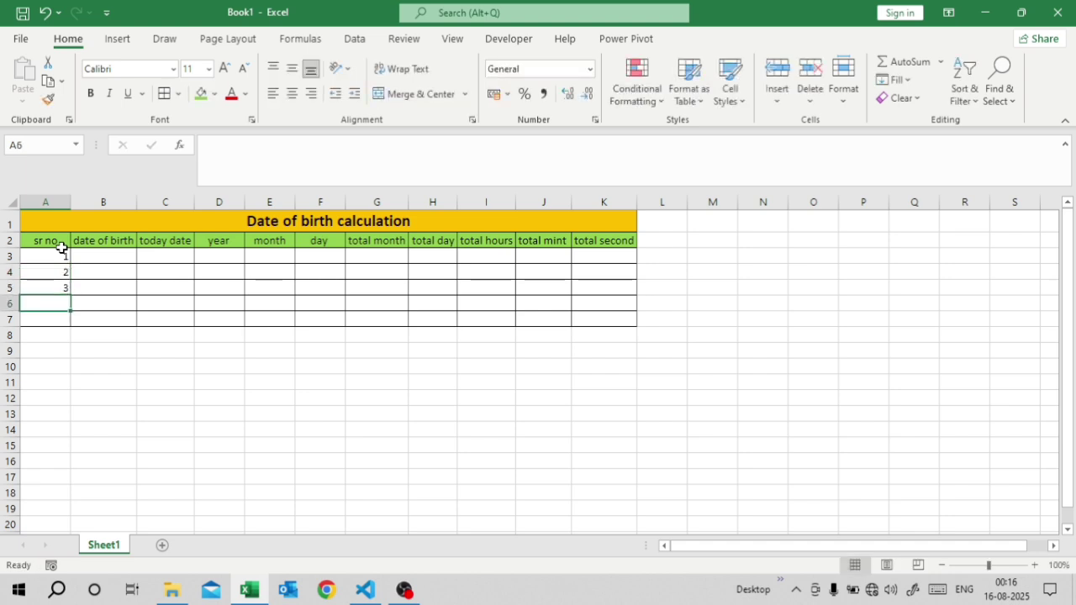
text(4)
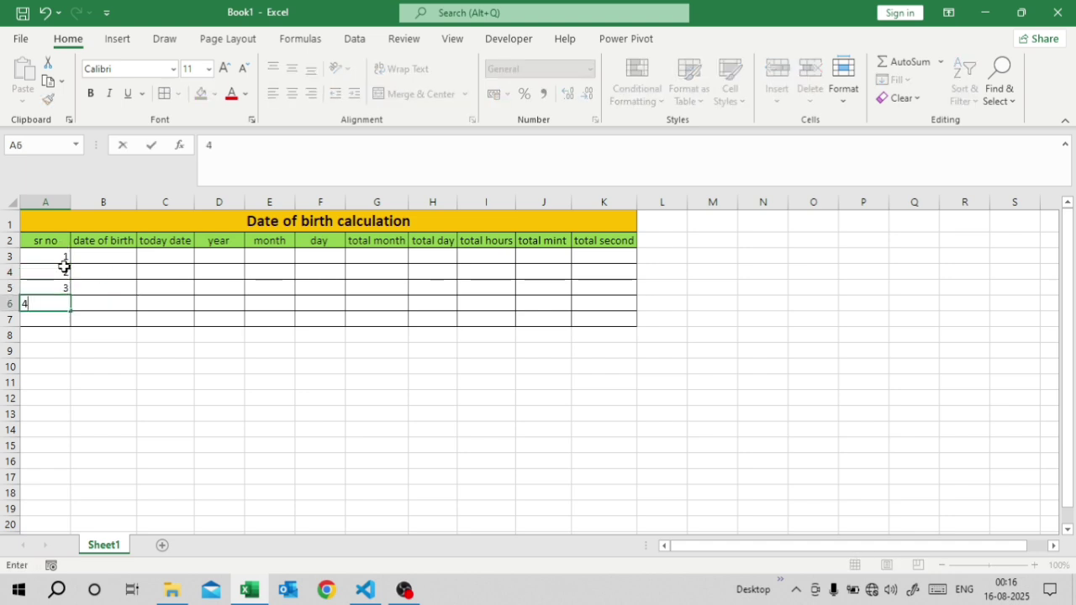
click(64, 259)
click(99, 255)
Center the data range A3:K7 horizontally and apply Middle Align to it.
drag(41, 255, 604, 320)
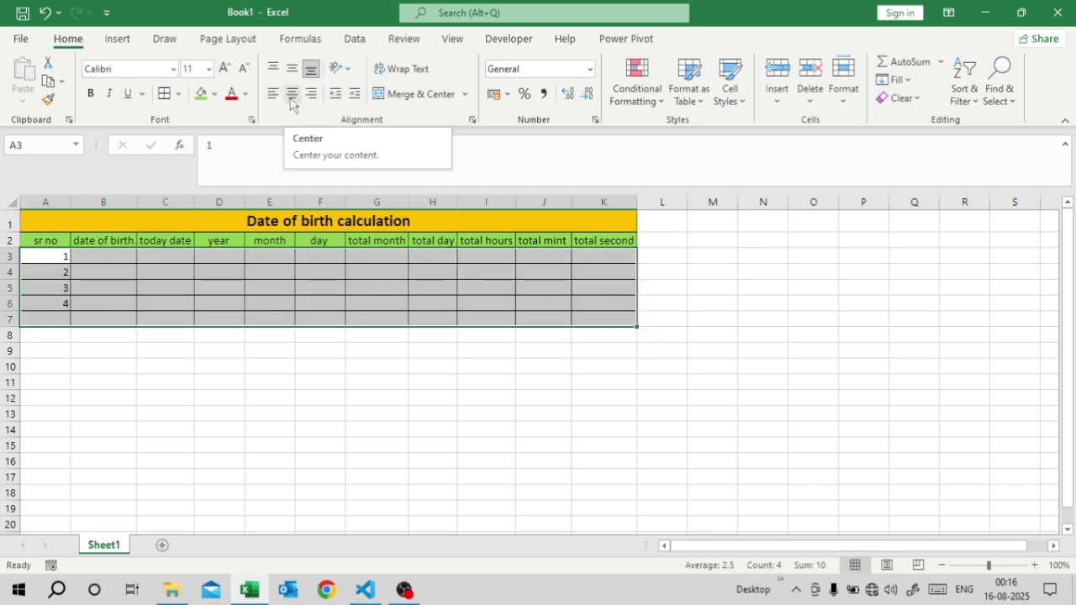
click(291, 95)
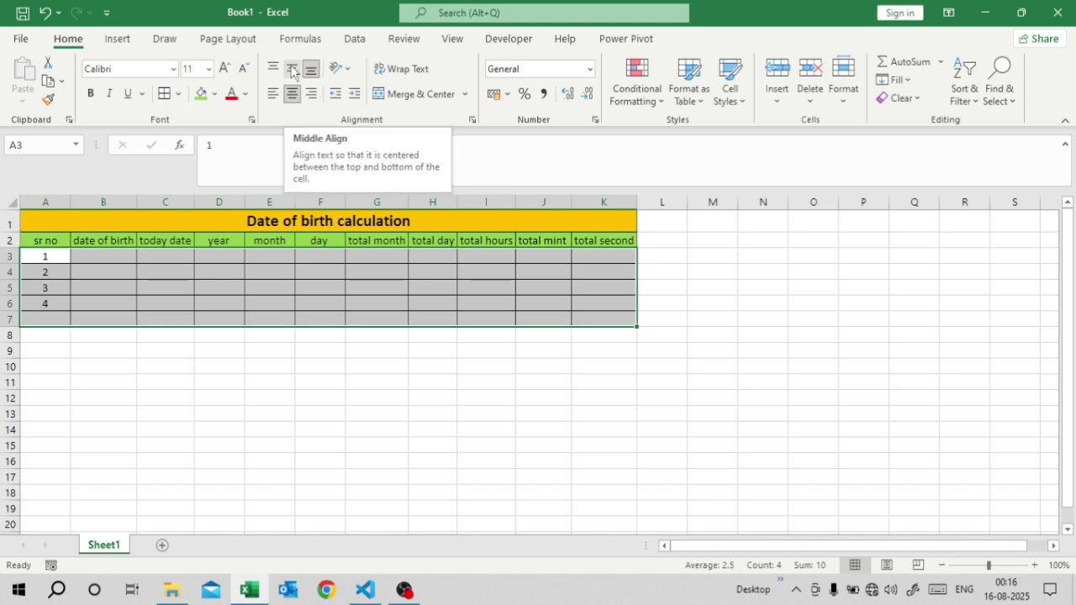
click(293, 71)
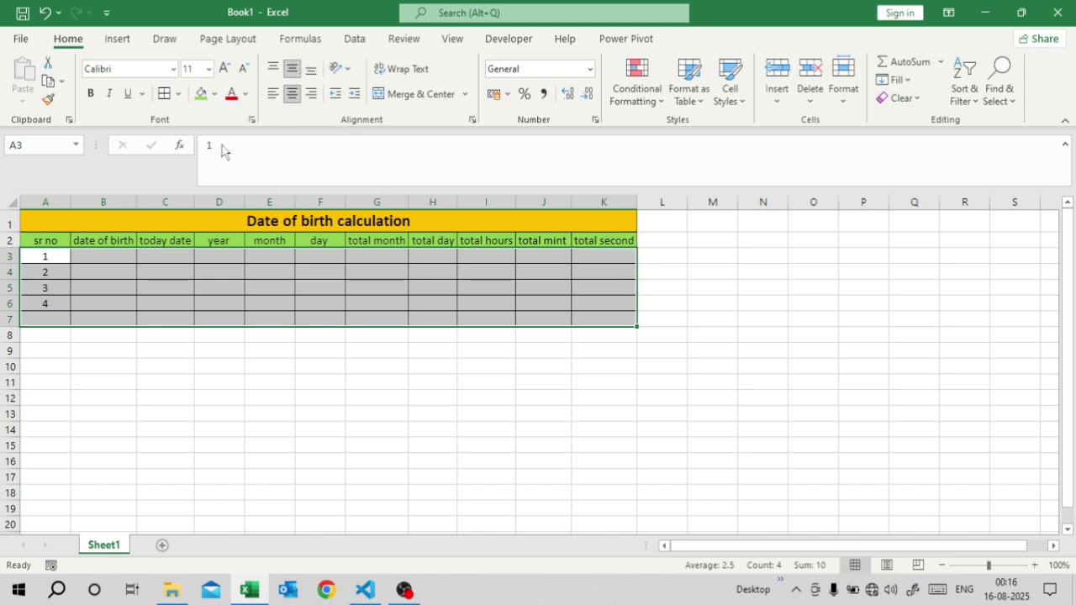
Enter the first record's date of birth in cell B3.
click(117, 261)
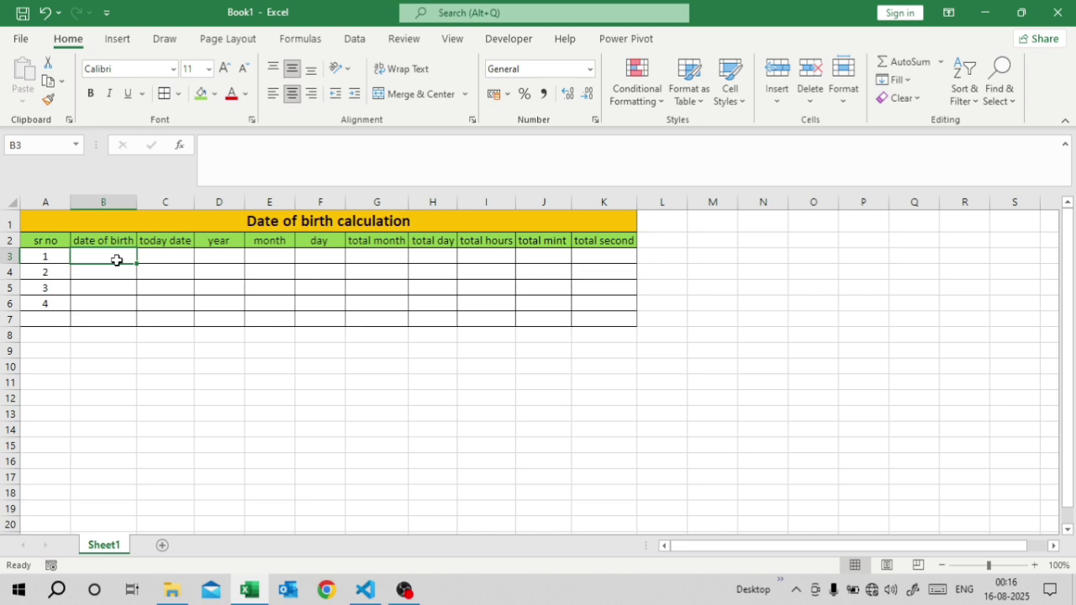
text(01)
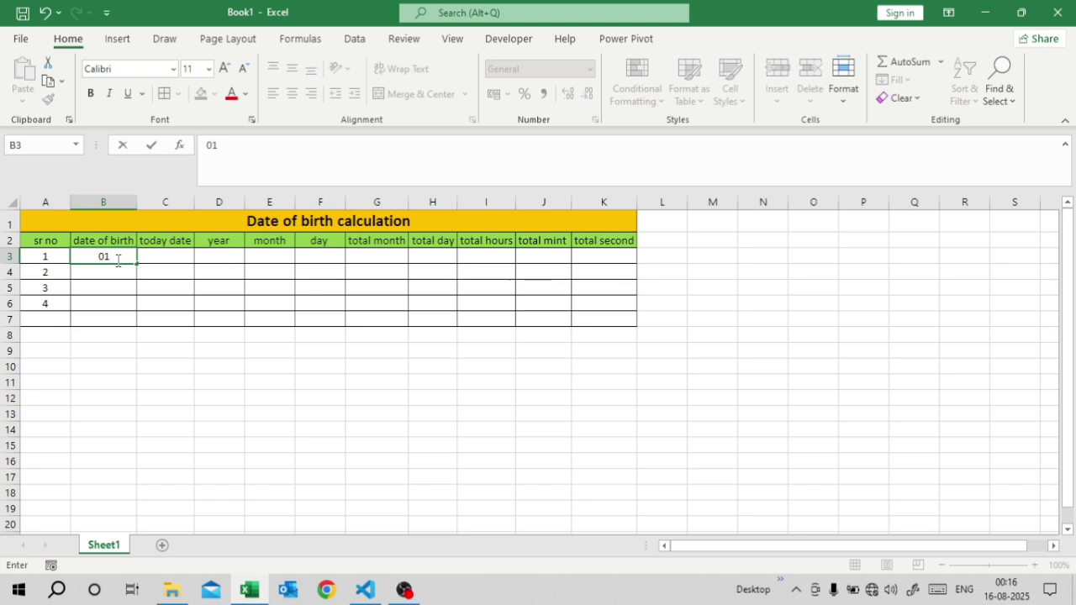
text(-01-2005)
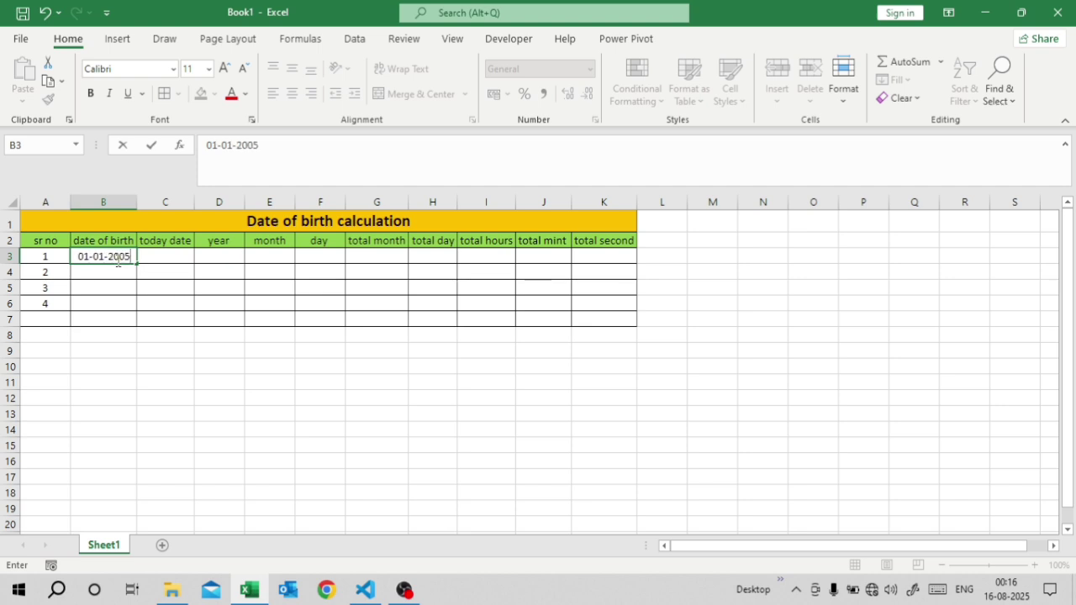
key(Tab)
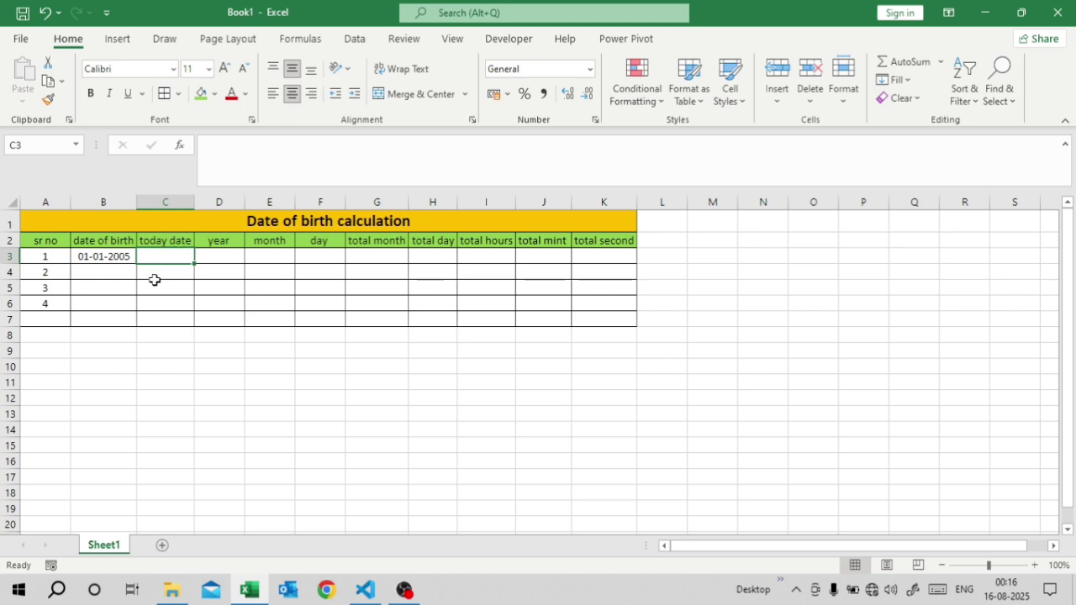
Enter the formula =TODAY() in cell C3 under the today date header.
text(=toda)
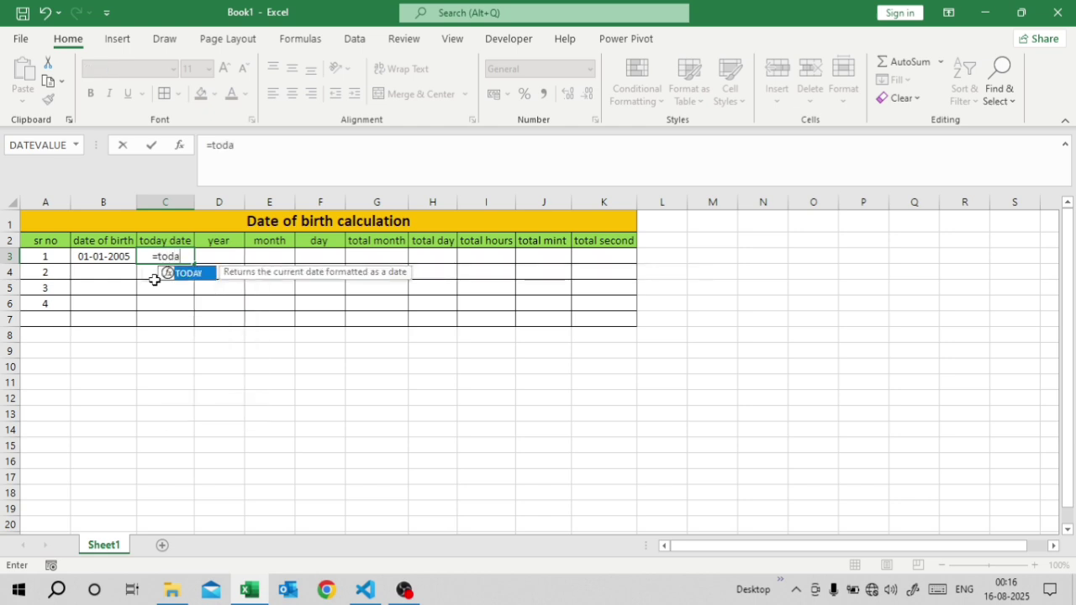
key(Tab)
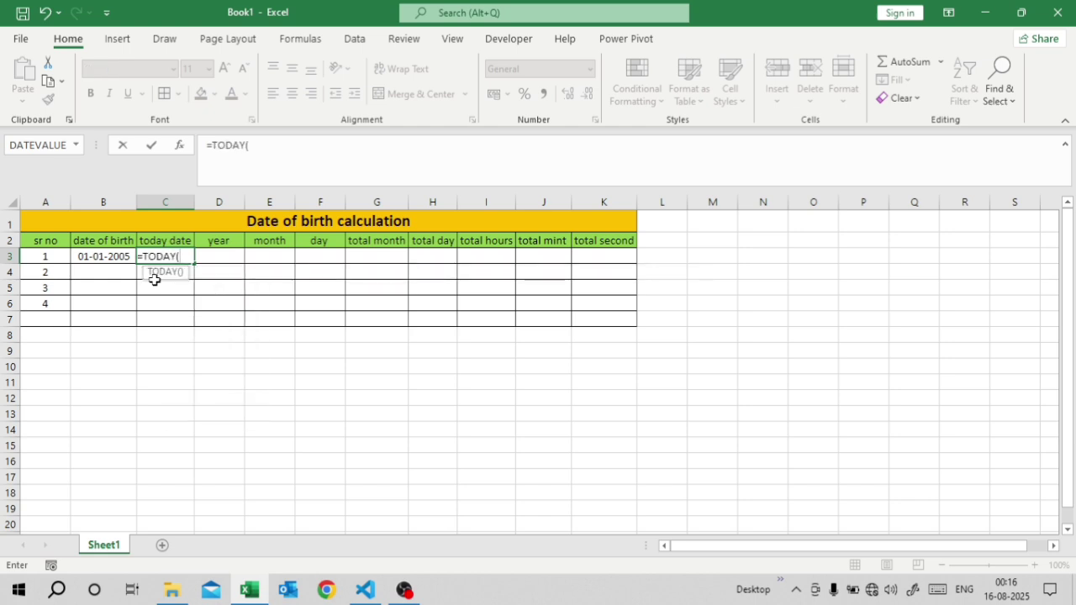
text())
key(Return)
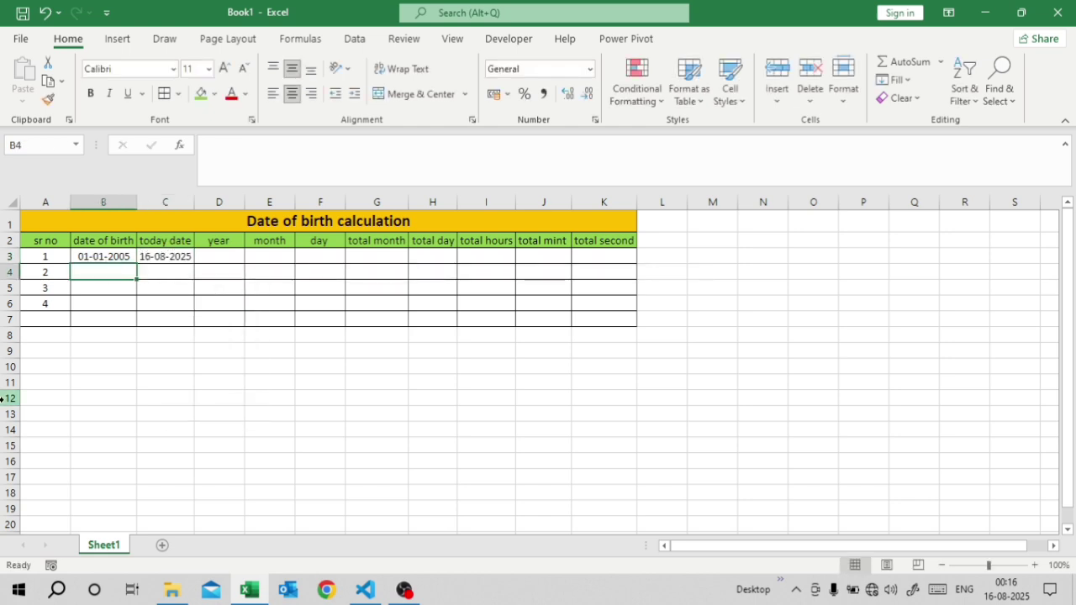
click(158, 256)
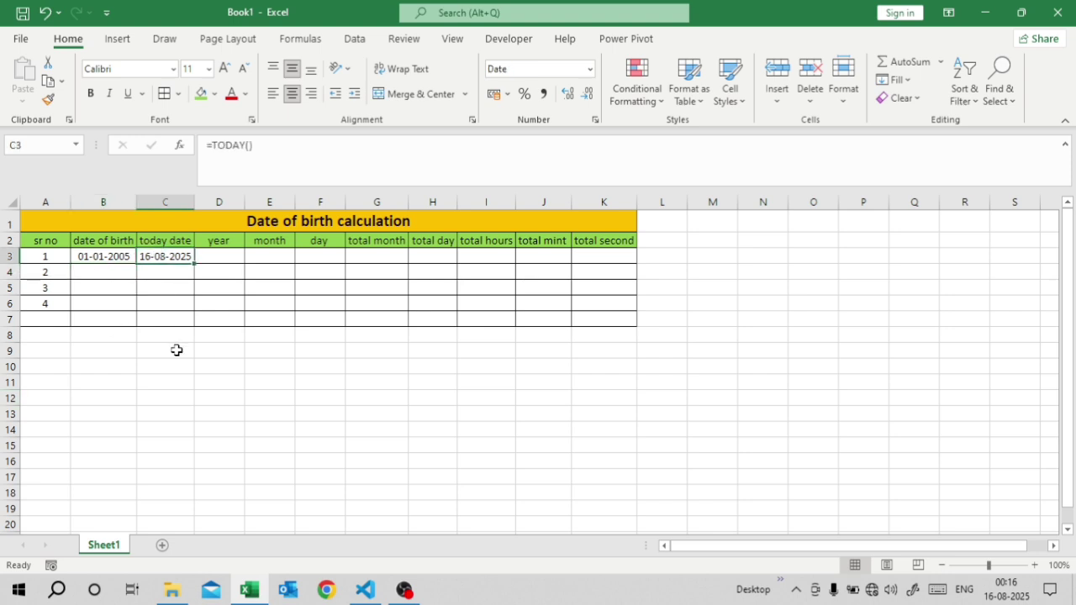
Enter the formula =DATEDIF(B3,C3,"y") in cell D3 to calculate the first record's age in years.
click(231, 258)
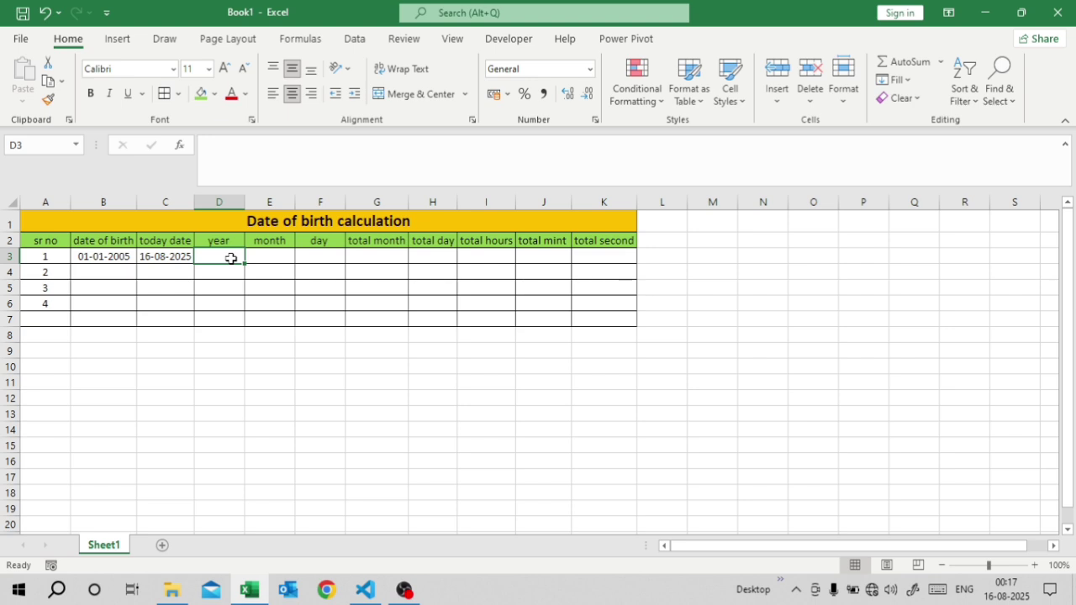
text(=dat)
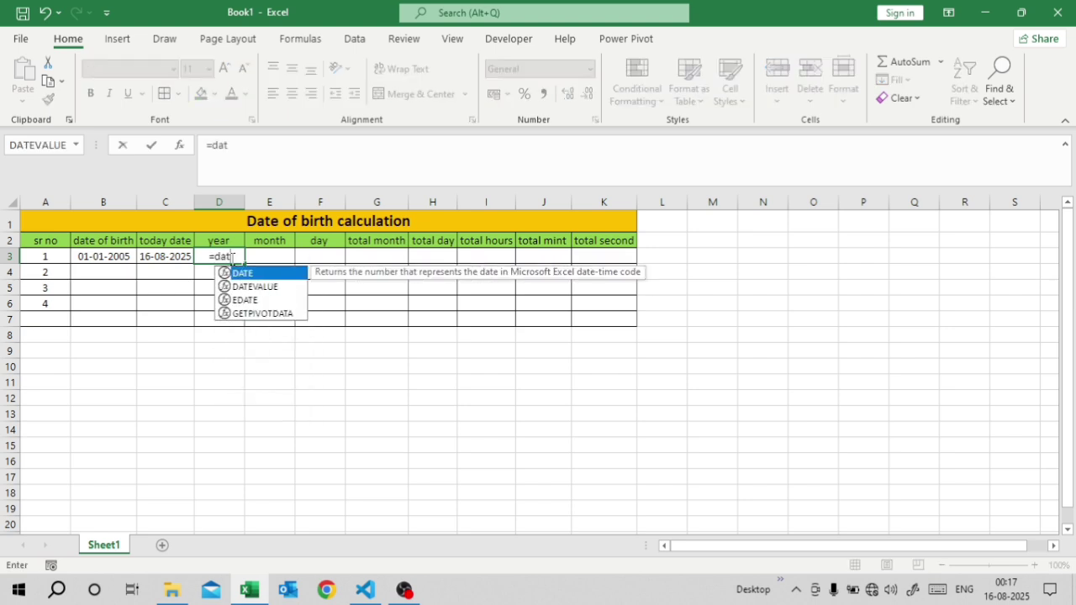
text(edif)
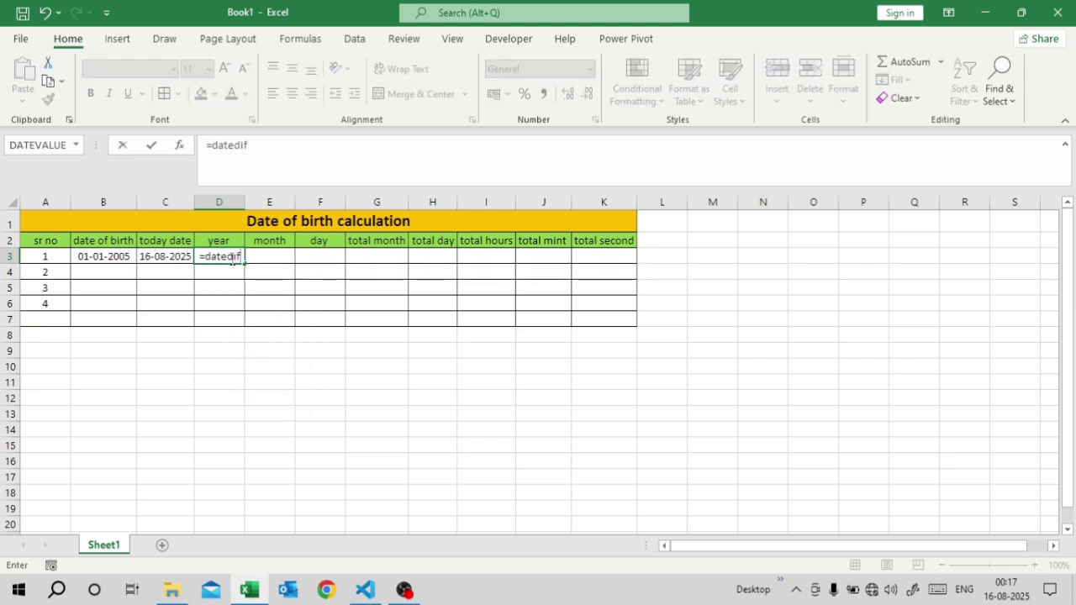
text(()
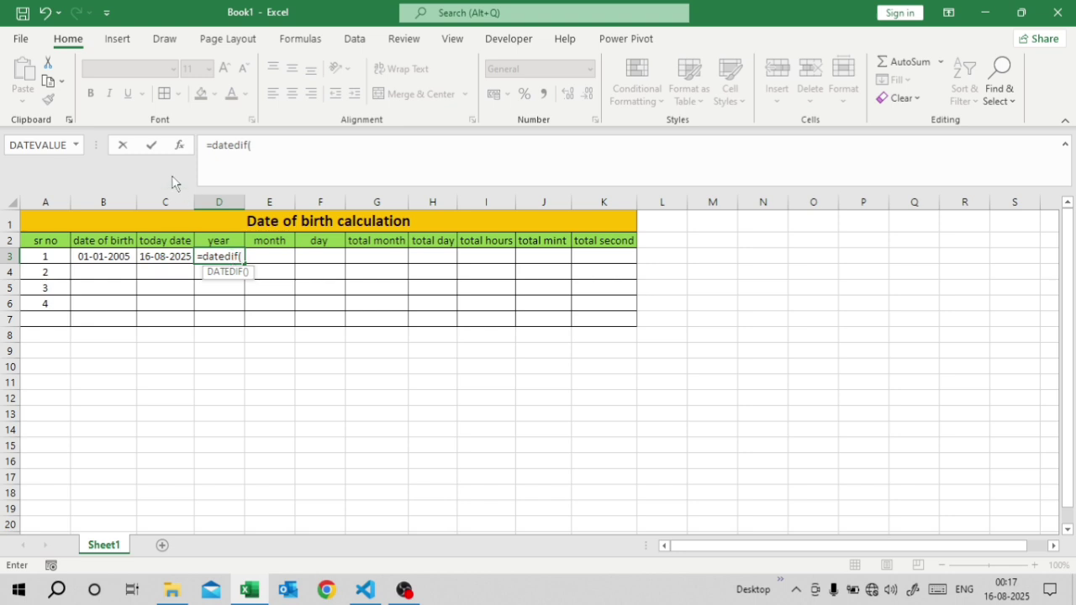
click(91, 256)
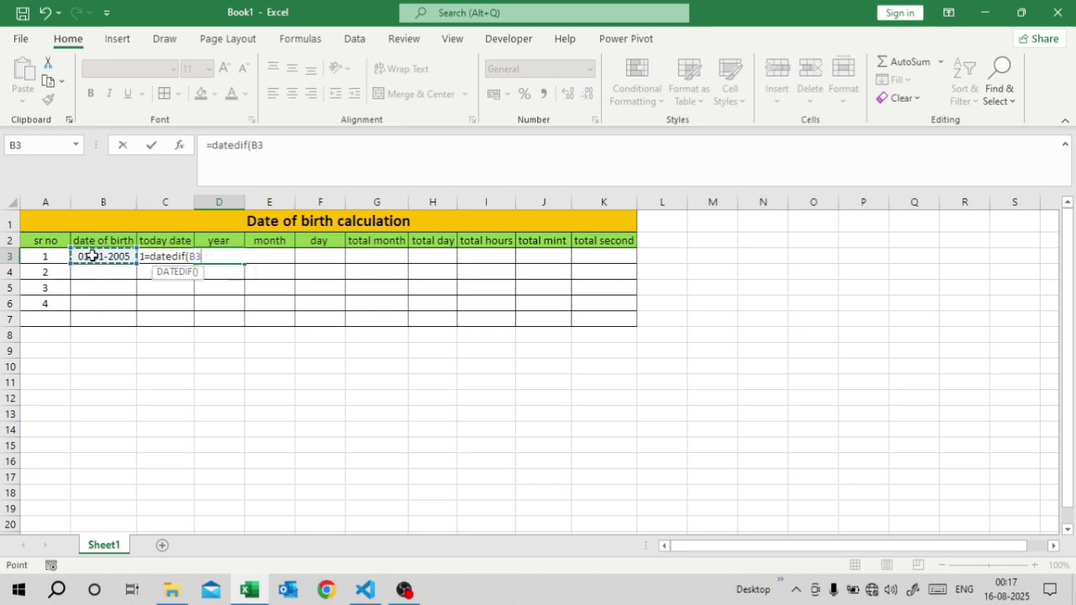
text(,)
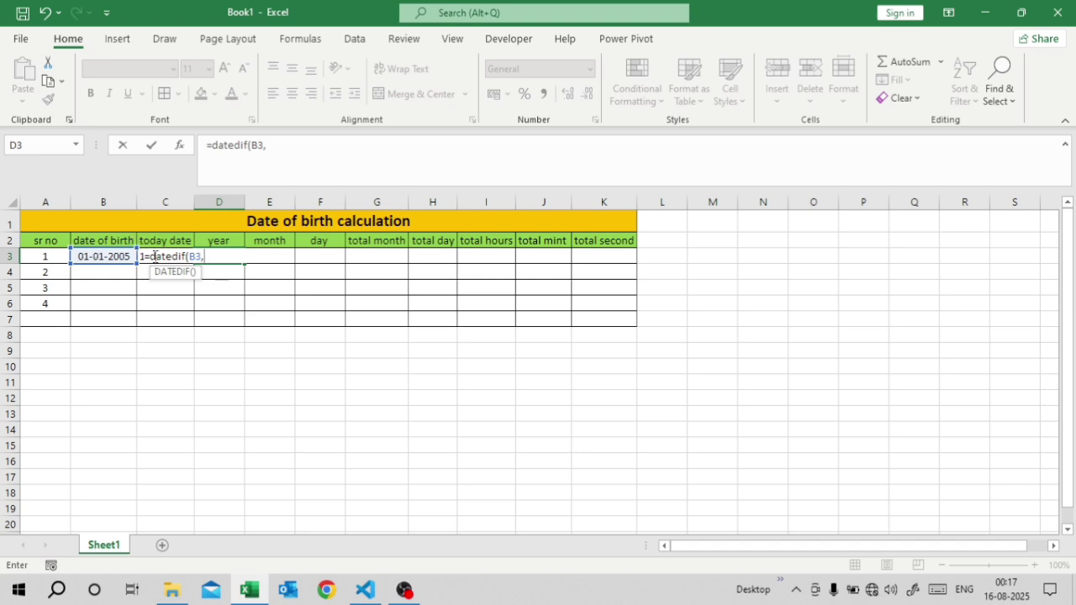
key(Left)
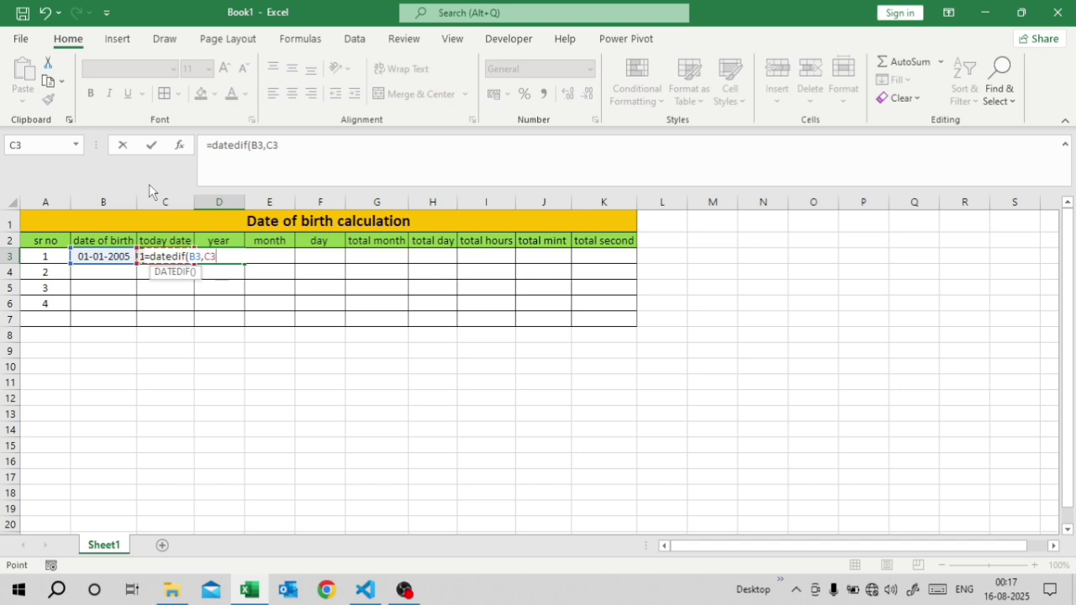
text(,"y"))
key(Return)
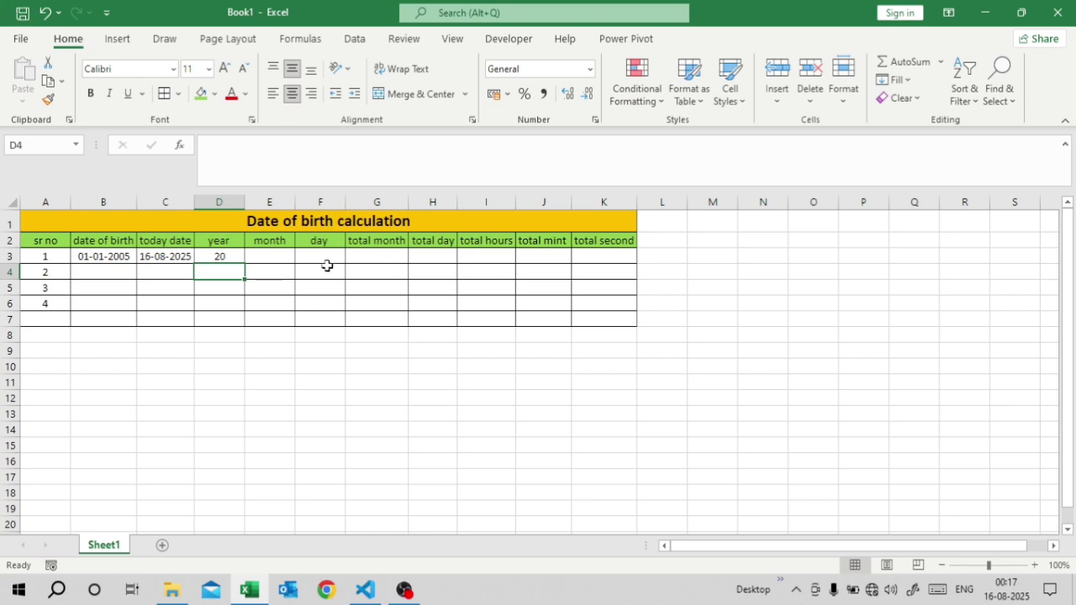
Enter the formula =DATEDIF(B3,C3,"ym") in cell E3 to calculate the remaining months under the month header.
click(279, 256)
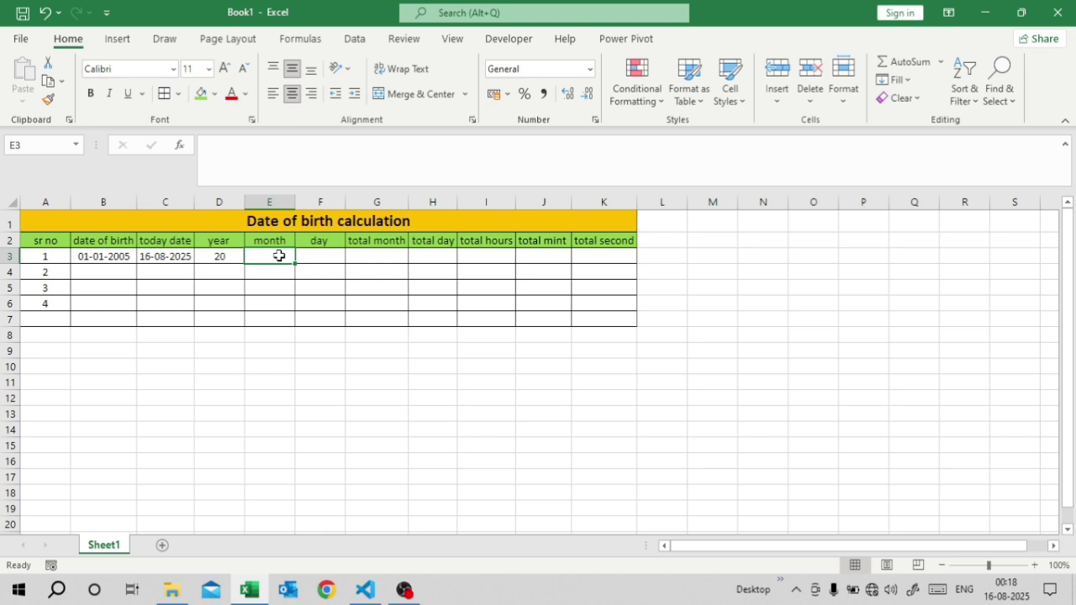
text(=)
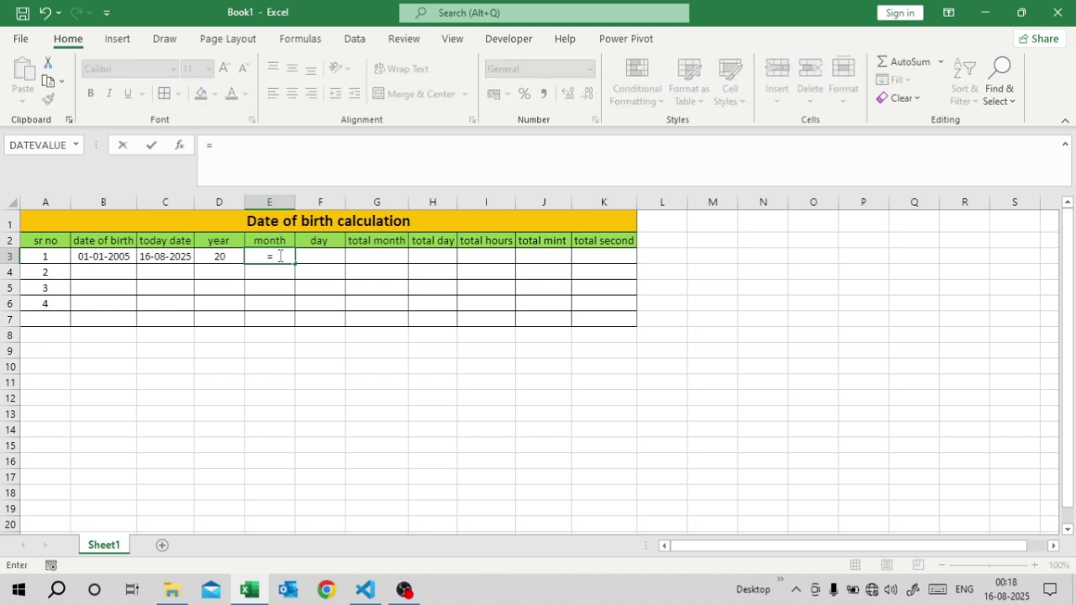
text(dattedif)
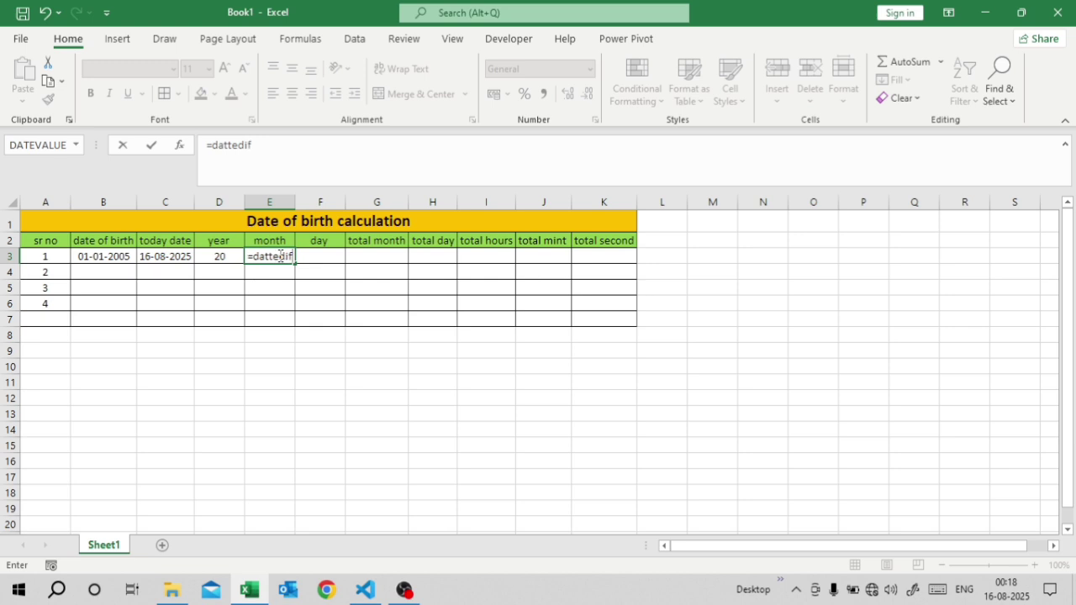
text(()
key(BackSpace)
key(BackSpace)
key(BackSpace)
key(BackSpace)
key(BackSpace)
key(BackSpace)
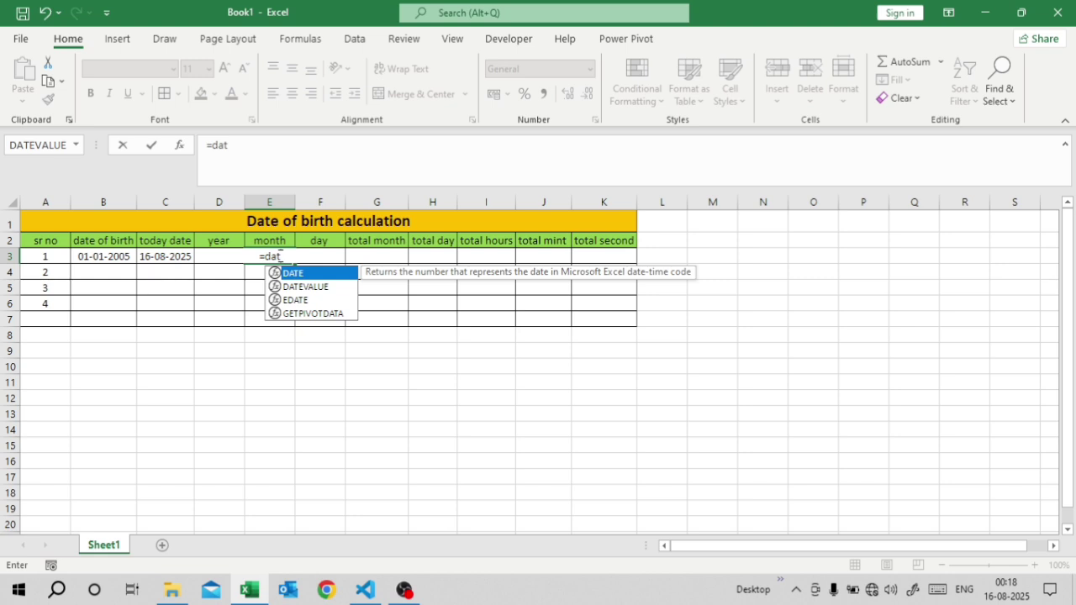
text(edif)
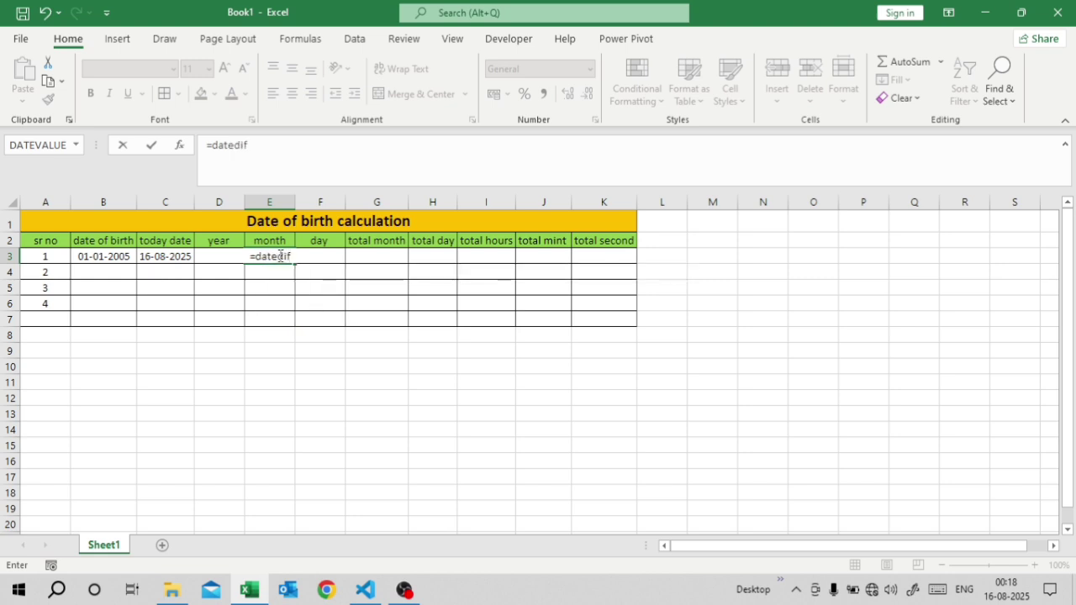
text(()
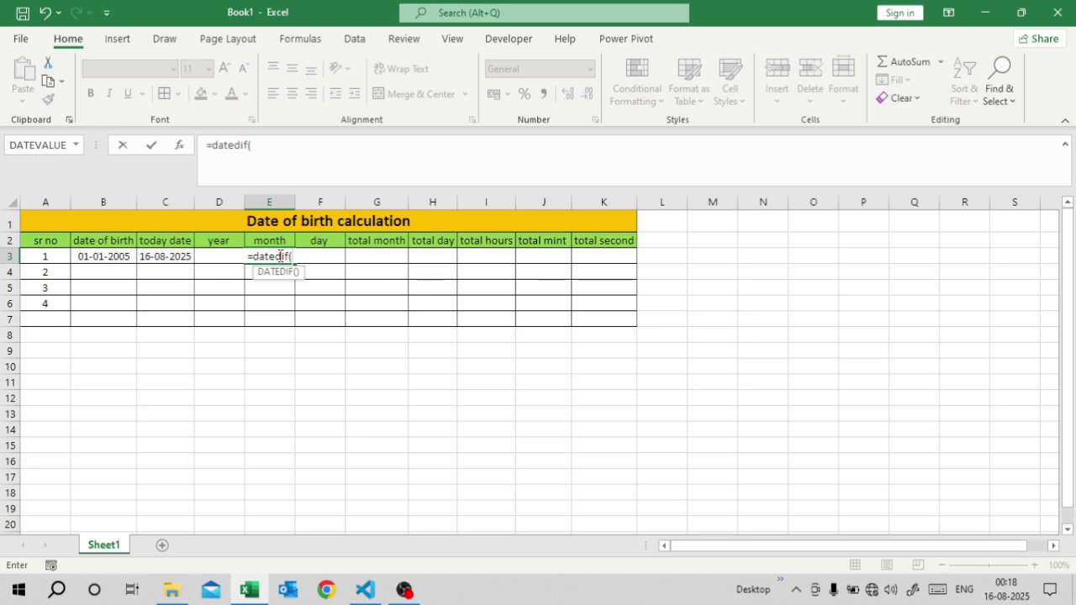
click(95, 254)
text(,)
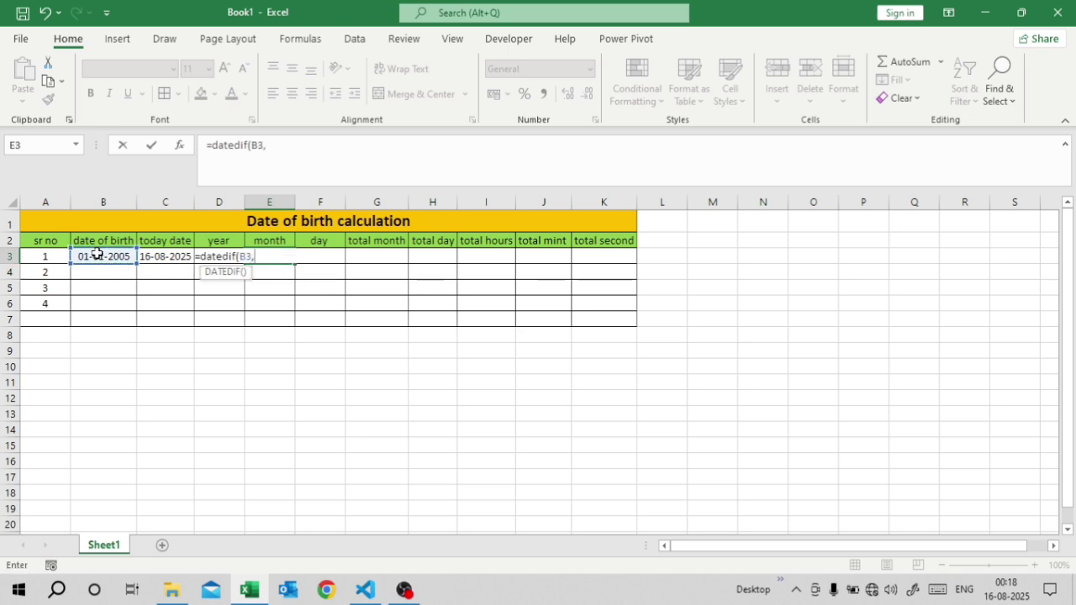
click(159, 255)
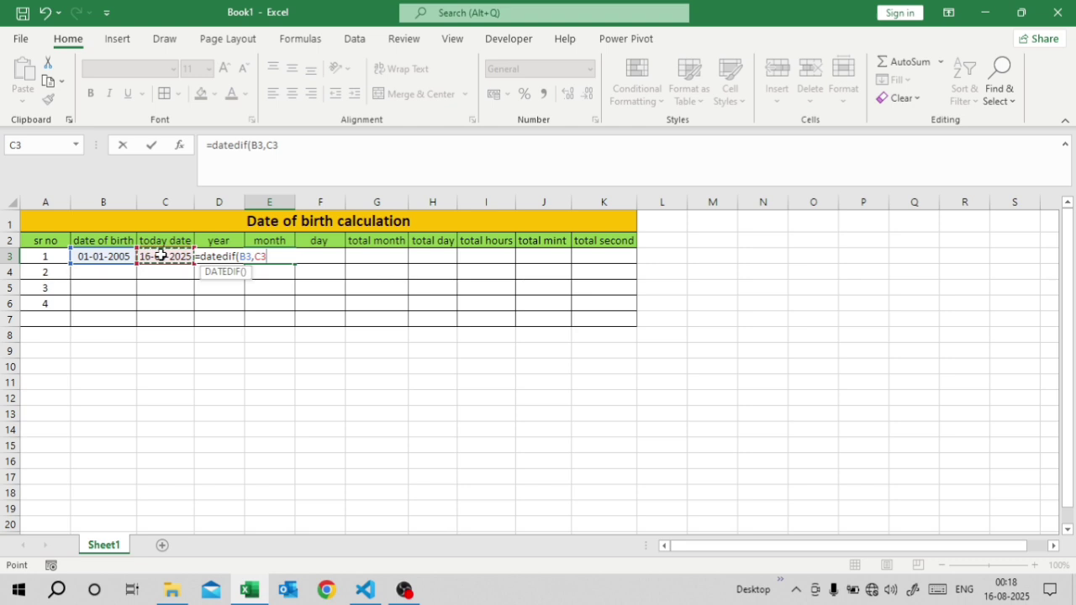
text(,)
text(ym)
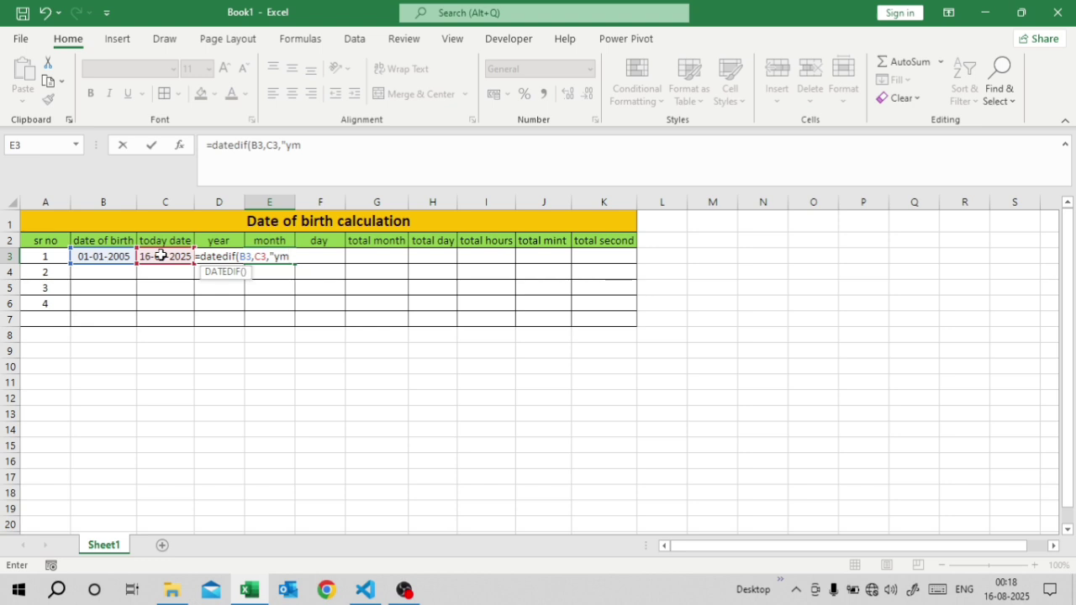
text("))
key(BackSpace)
text())
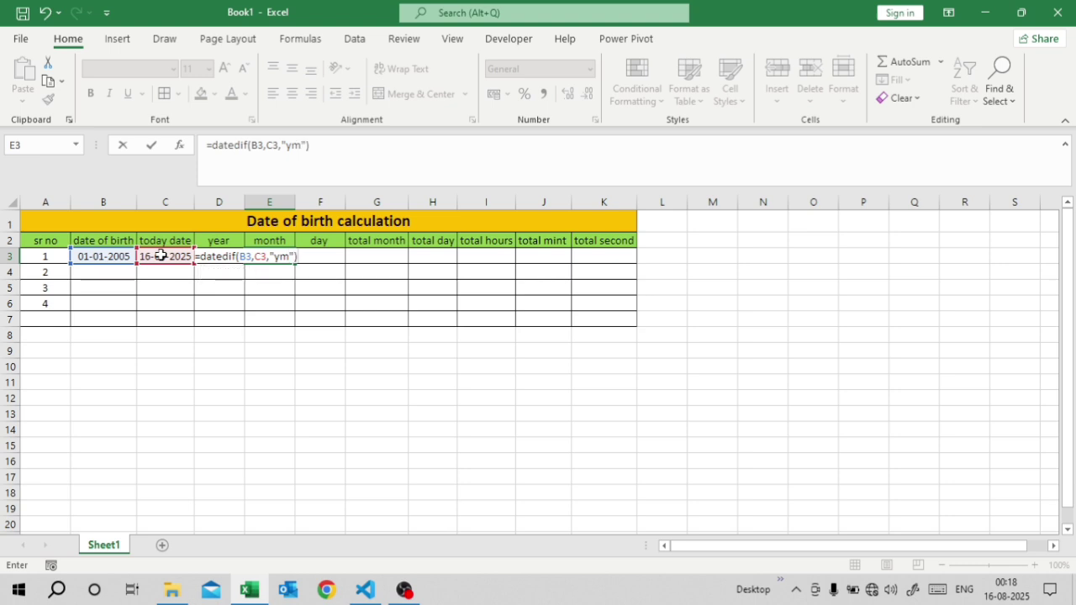
key(Return)
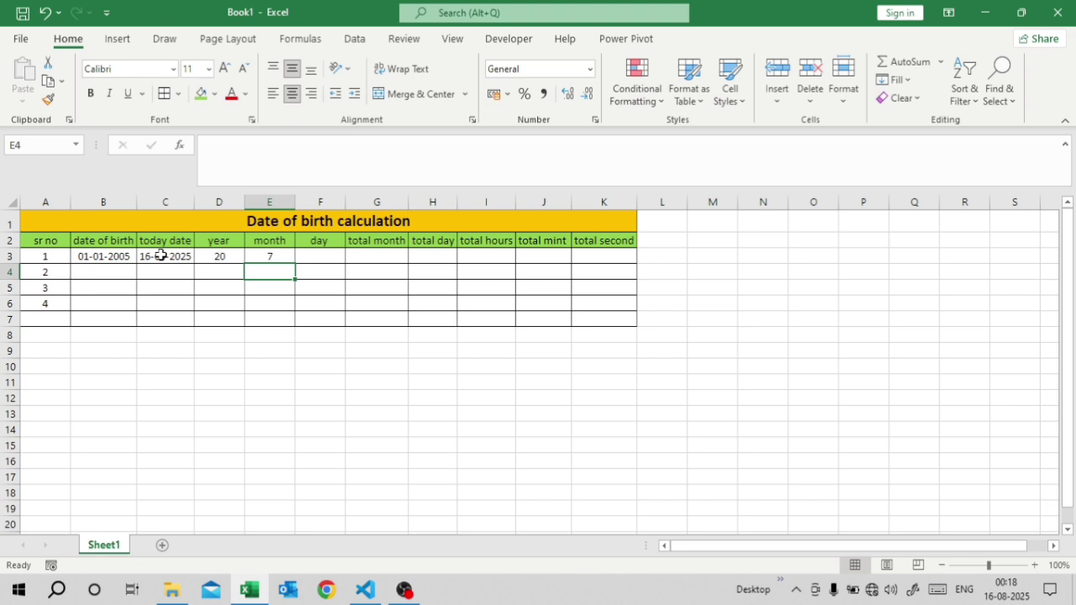
click(277, 254)
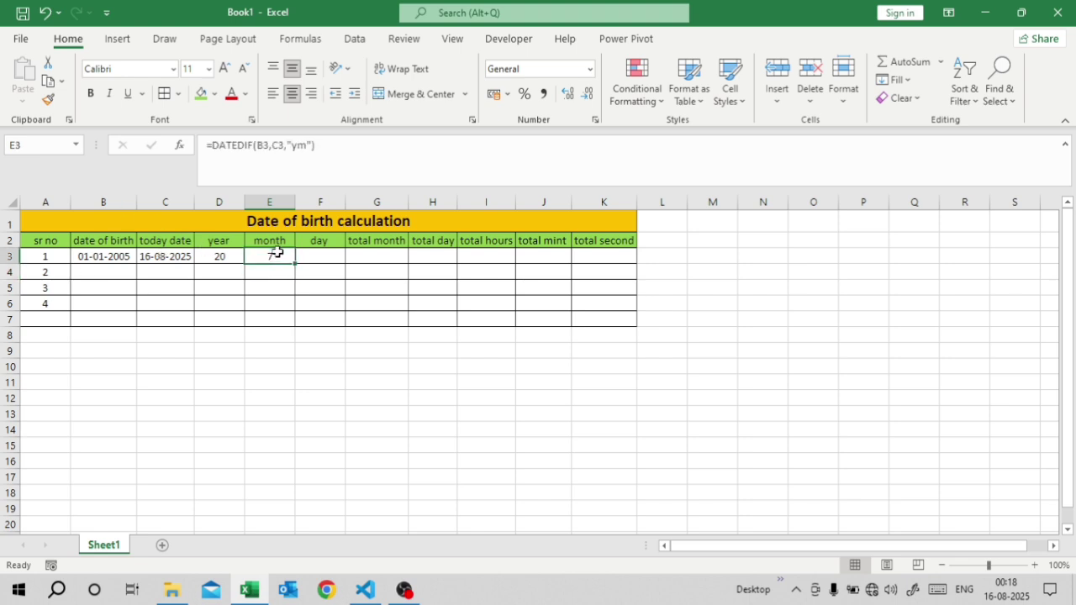
Enter the formula =DATEDIF(B3,C3,"md") in cell F3 to calculate the remaining days under the day header.
click(323, 259)
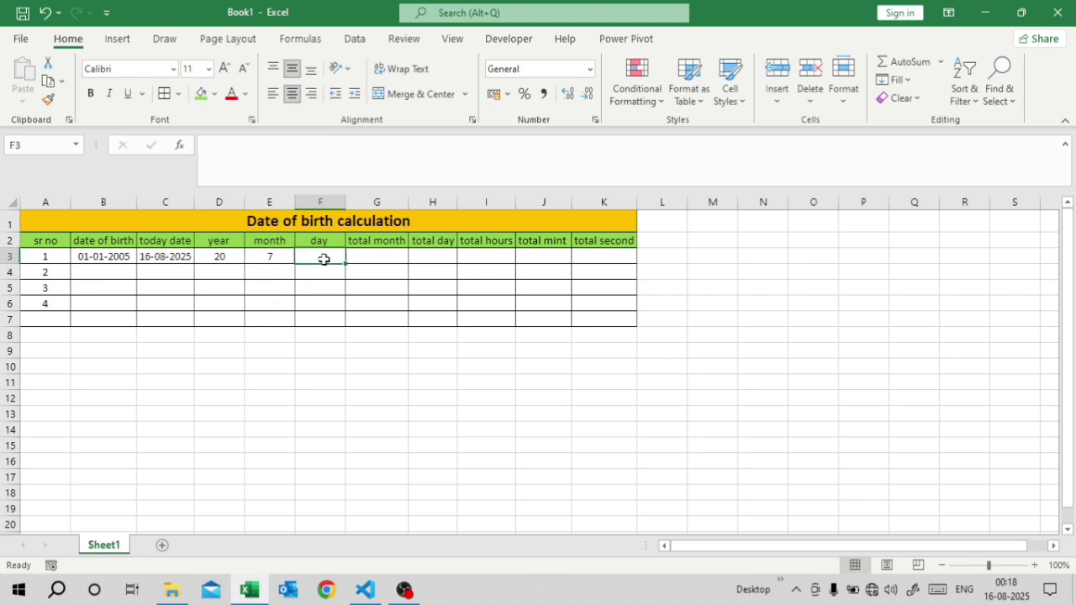
text(=)
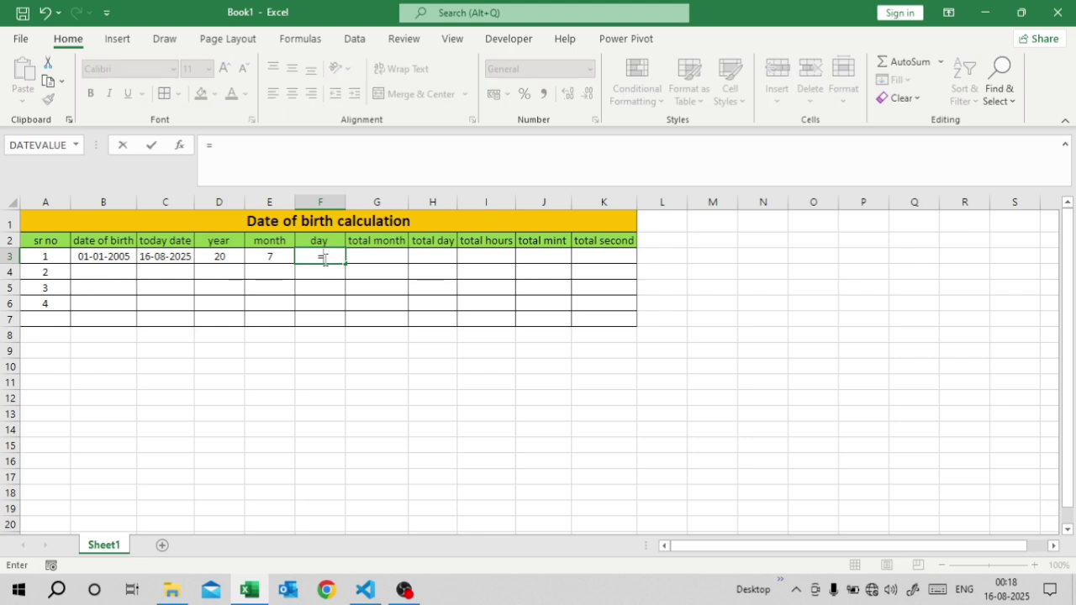
text(d)
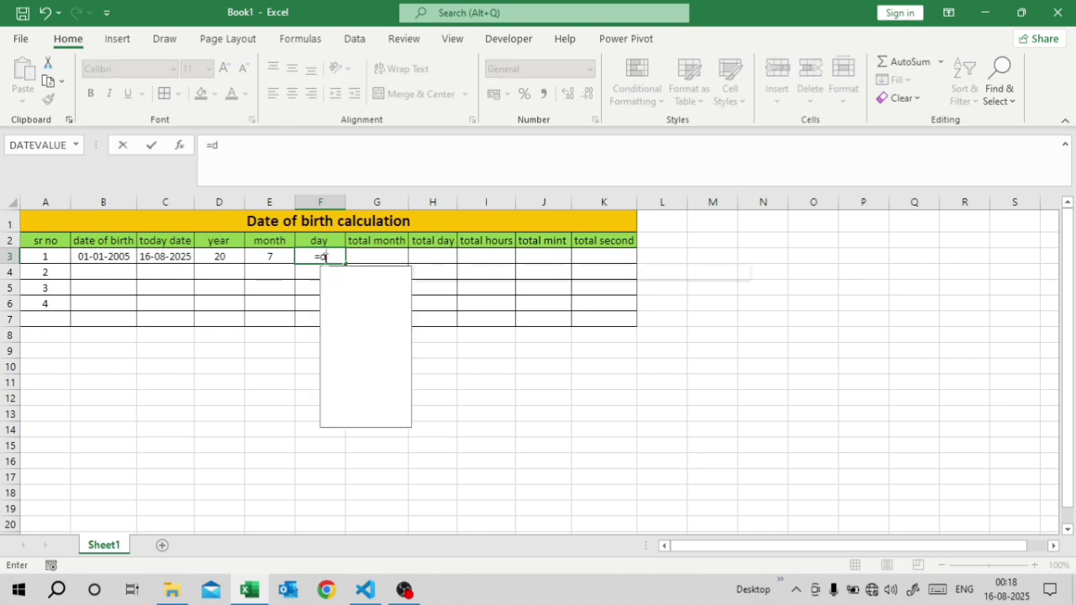
text(atedif()
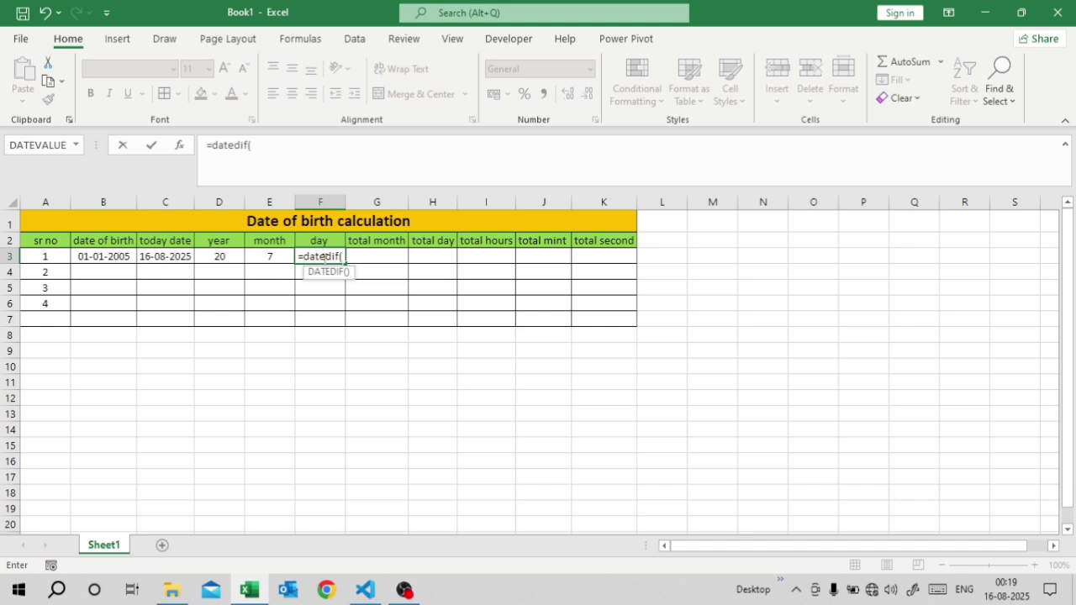
click(109, 254)
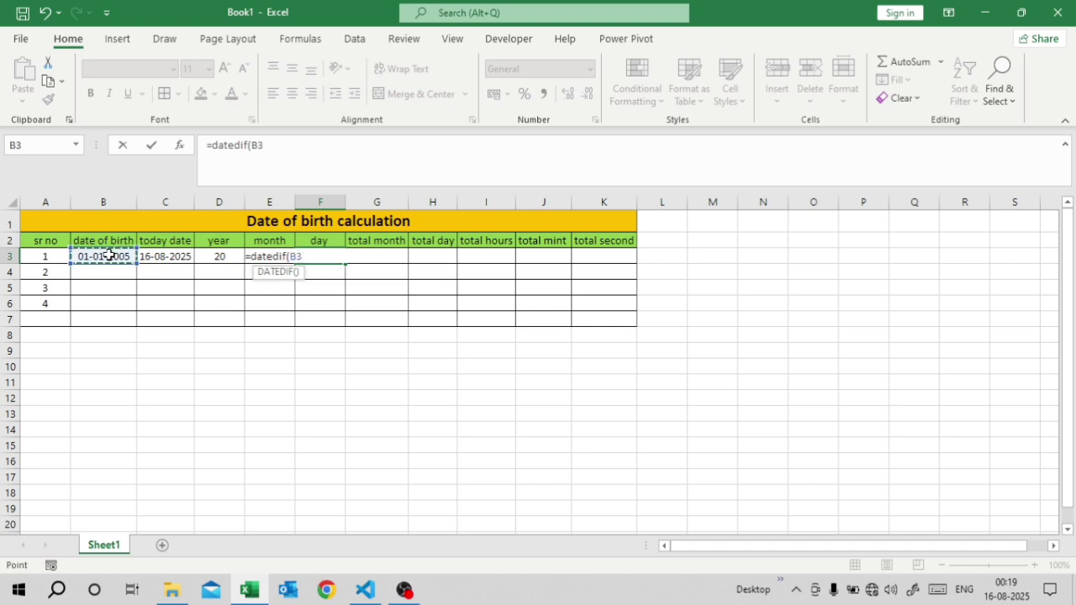
text(,)
click(168, 256)
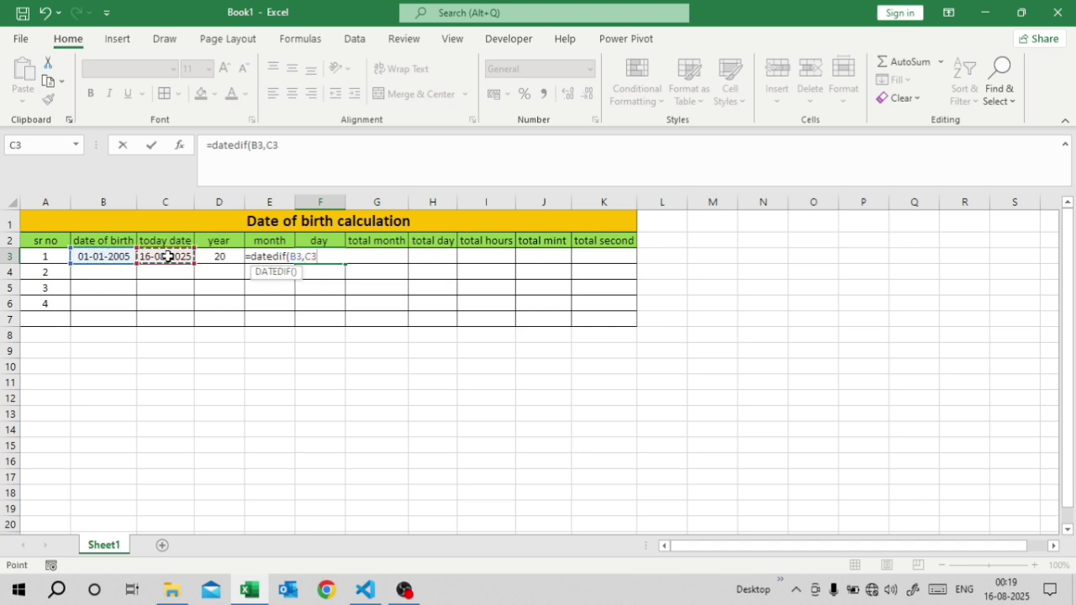
text(,)
text(")
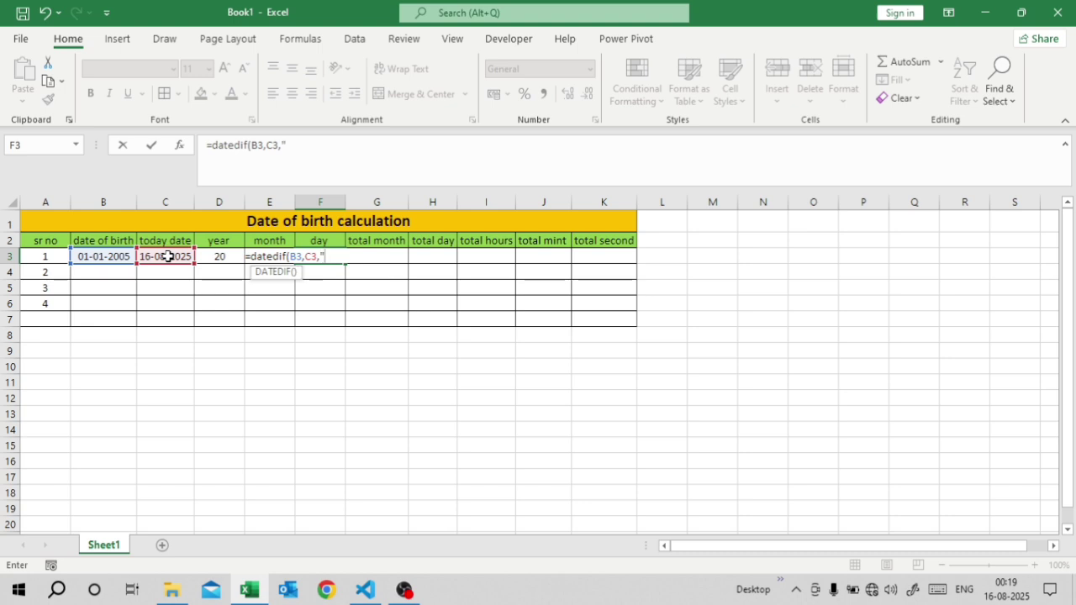
text(md"))
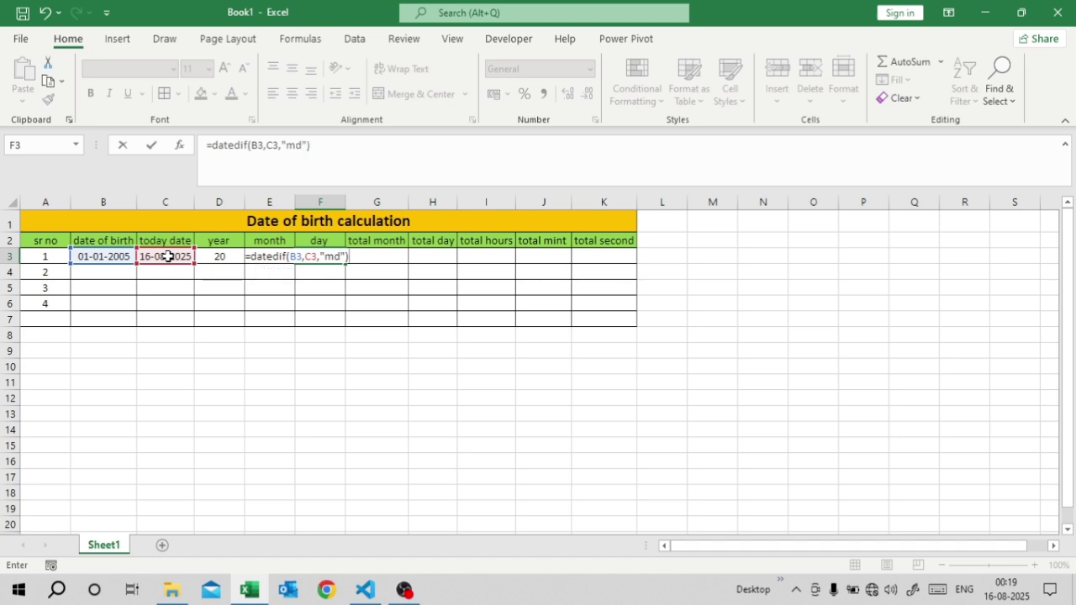
key(Return)
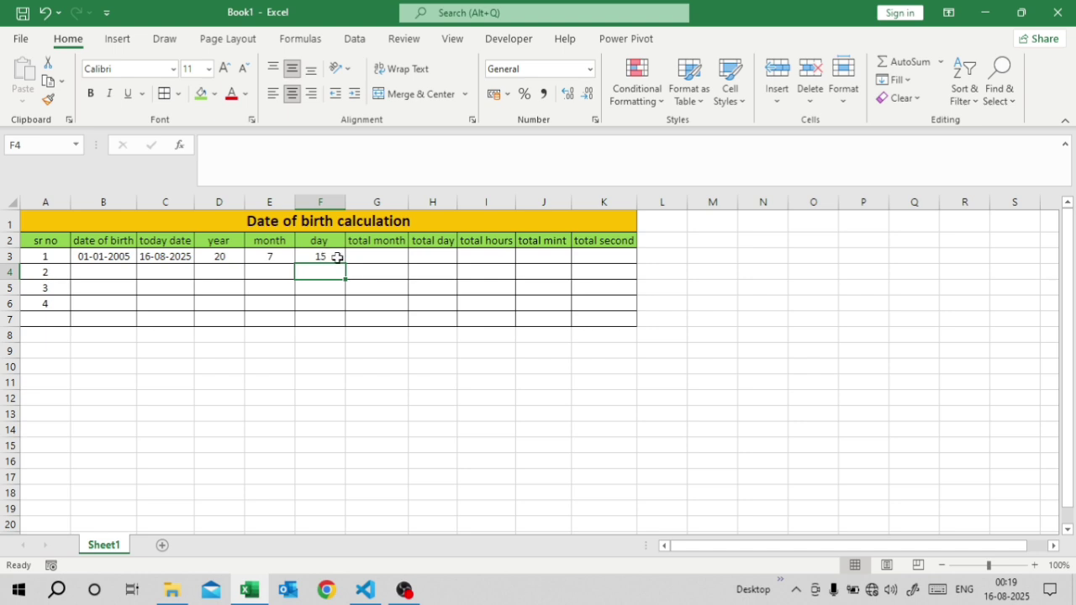
Enter the formula =DATEDIF(B3,C3,"m") in cell G3 to calculate the first record's total months.
click(372, 257)
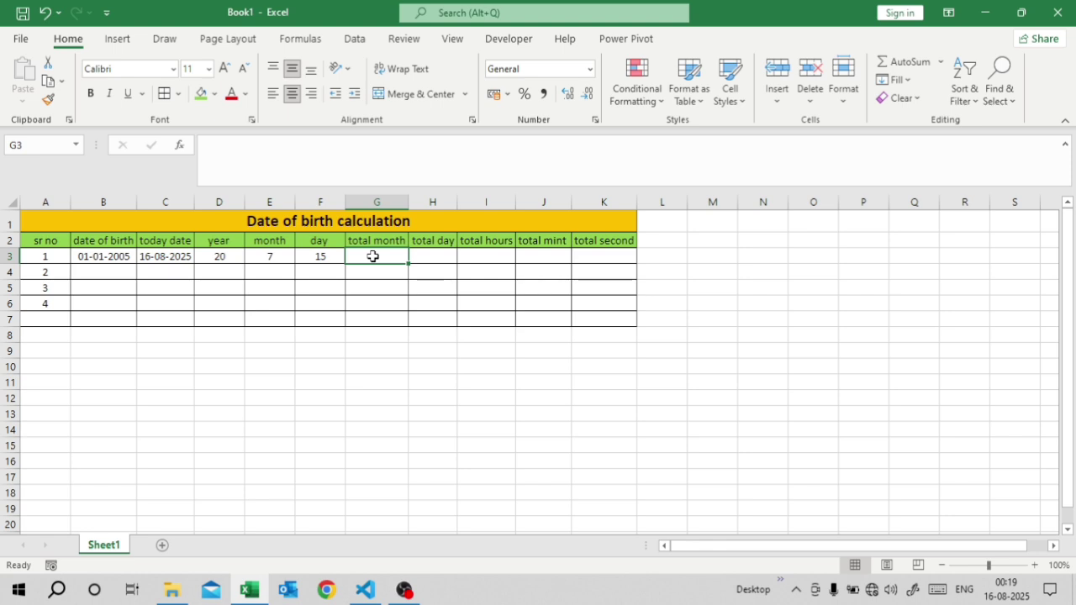
text(=te)
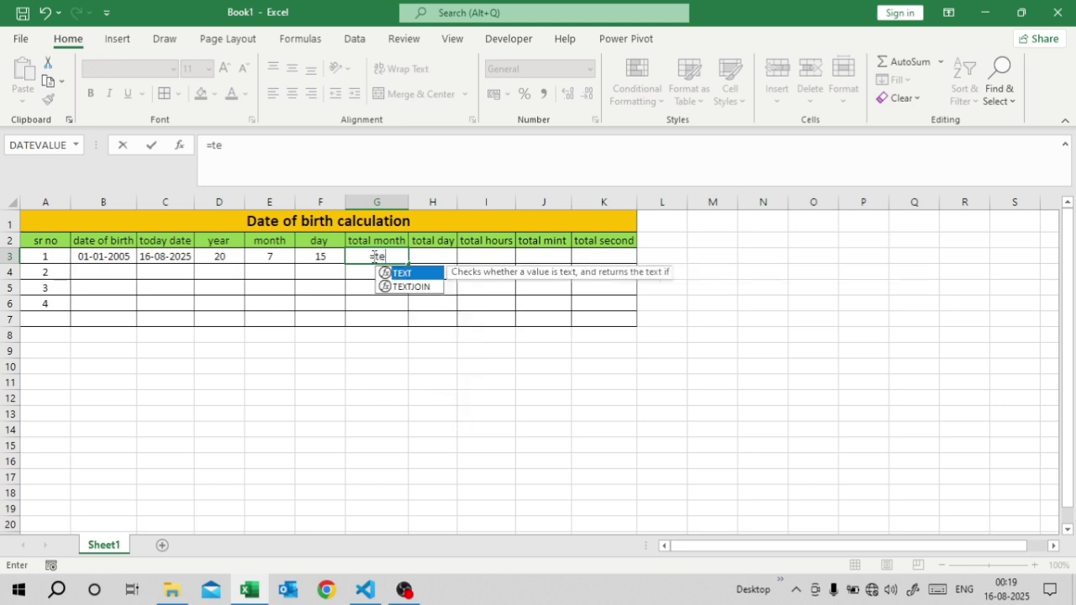
key(BackSpace)
key(BackSpace)
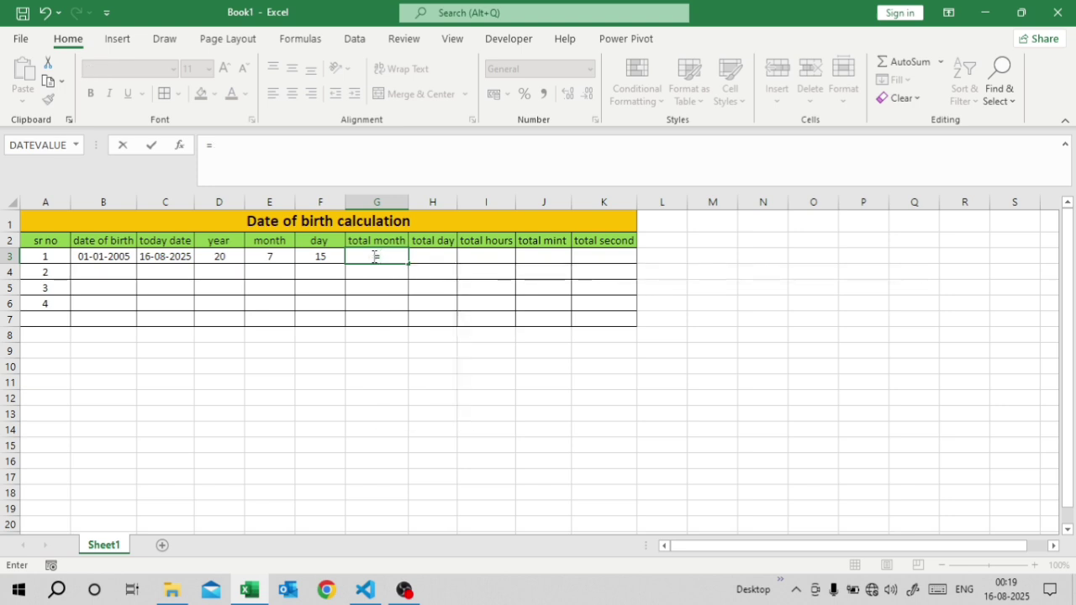
text(datedi)
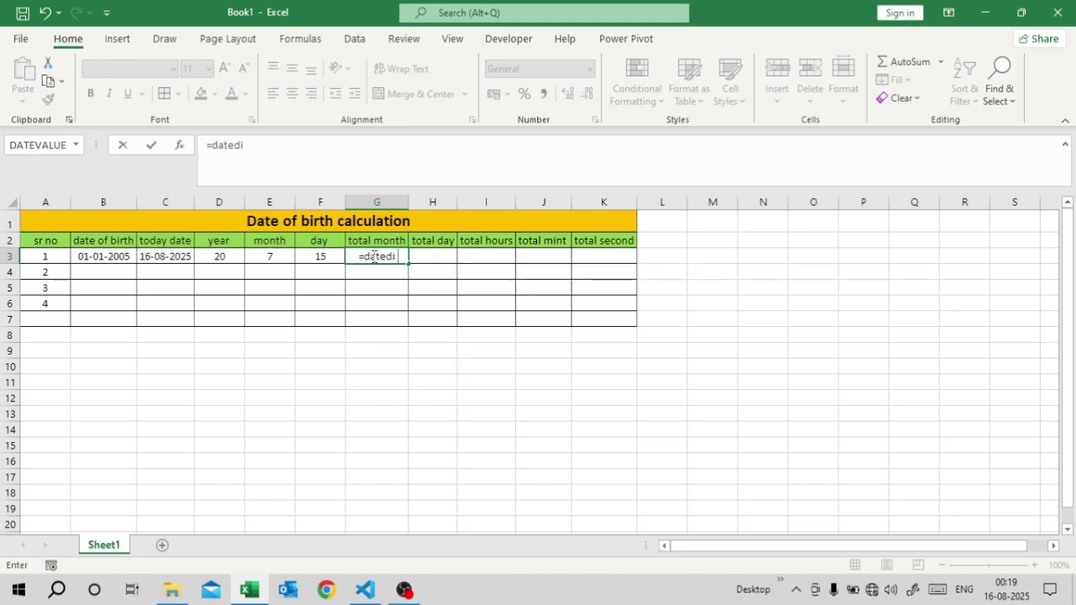
text(f()
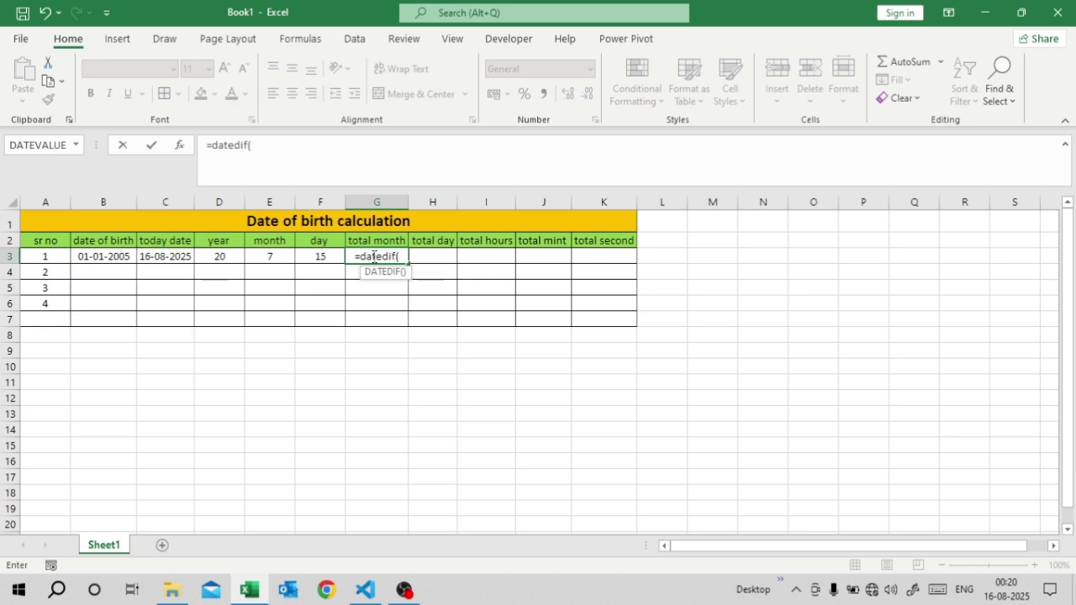
click(104, 255)
text(,)
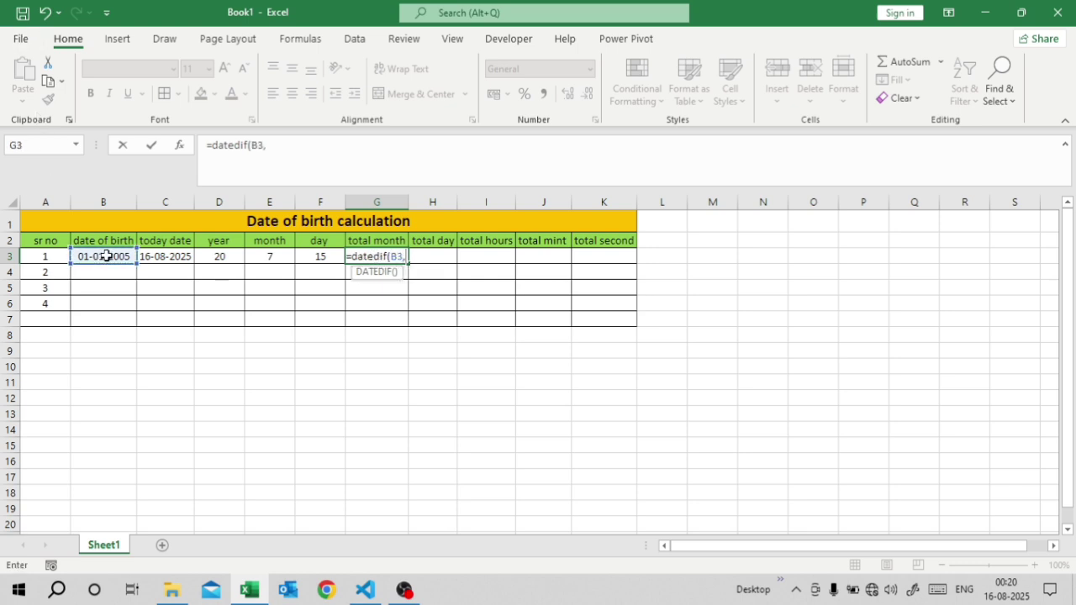
click(162, 256)
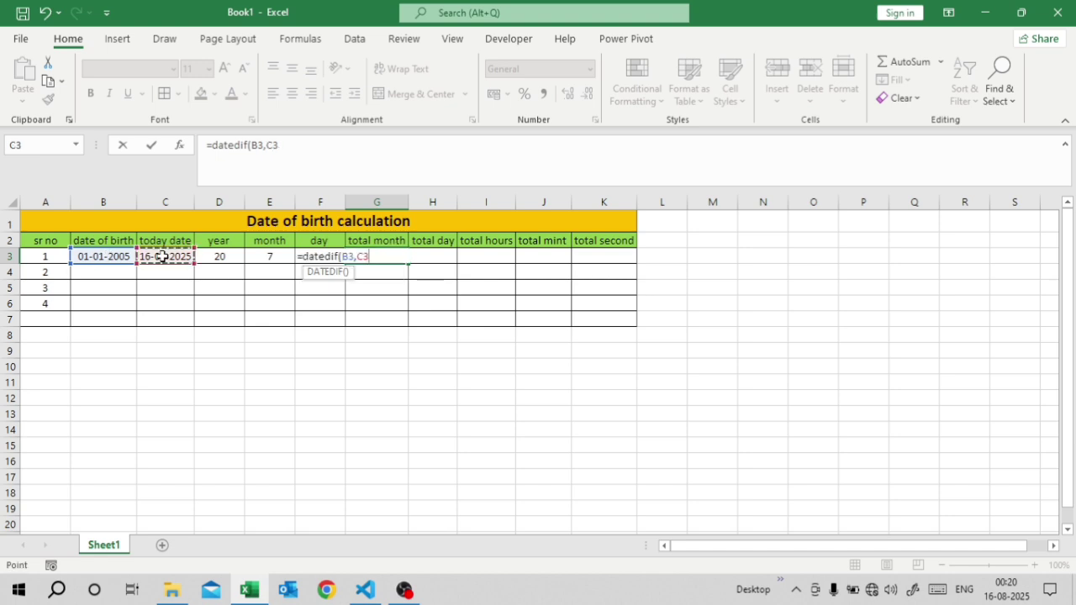
text(,)
text(")
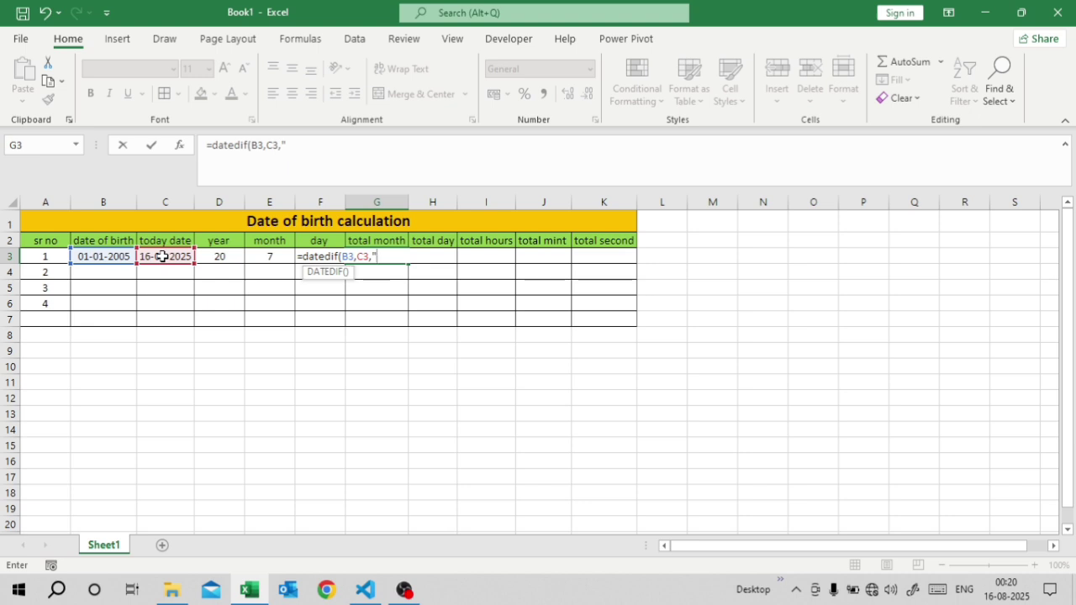
text(m"))
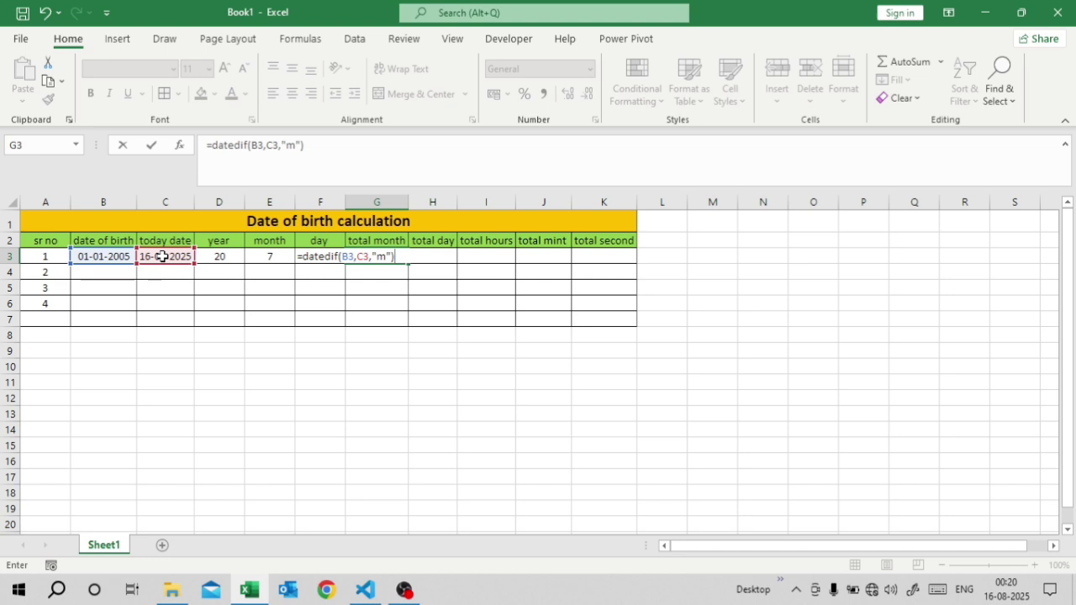
key(Return)
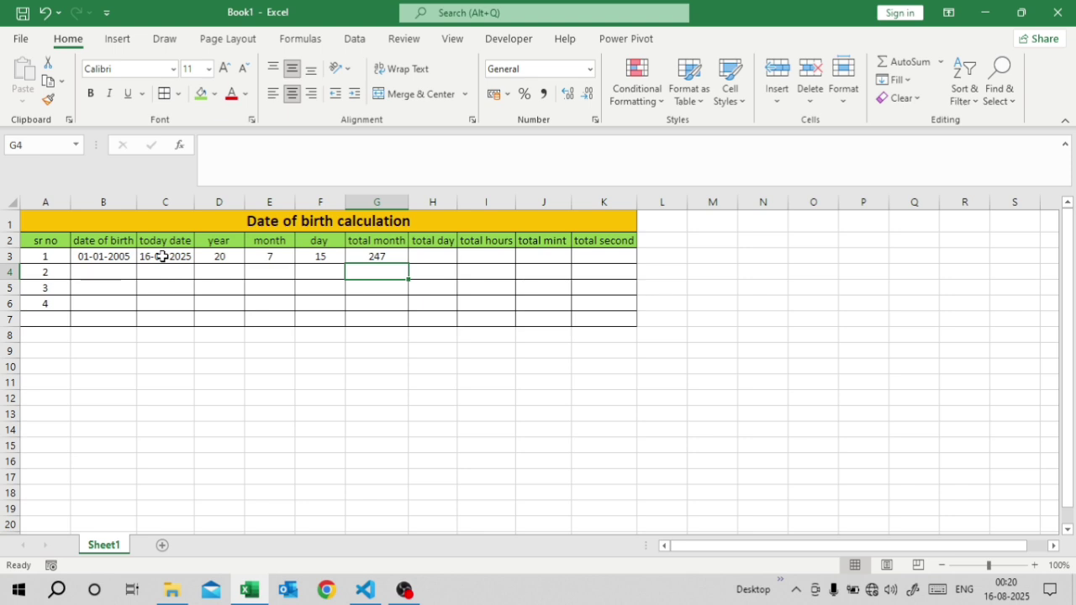
Enter the formula =DATEDIF(B3,C3,"d") in cell H3 to calculate the first record's total days.
click(439, 254)
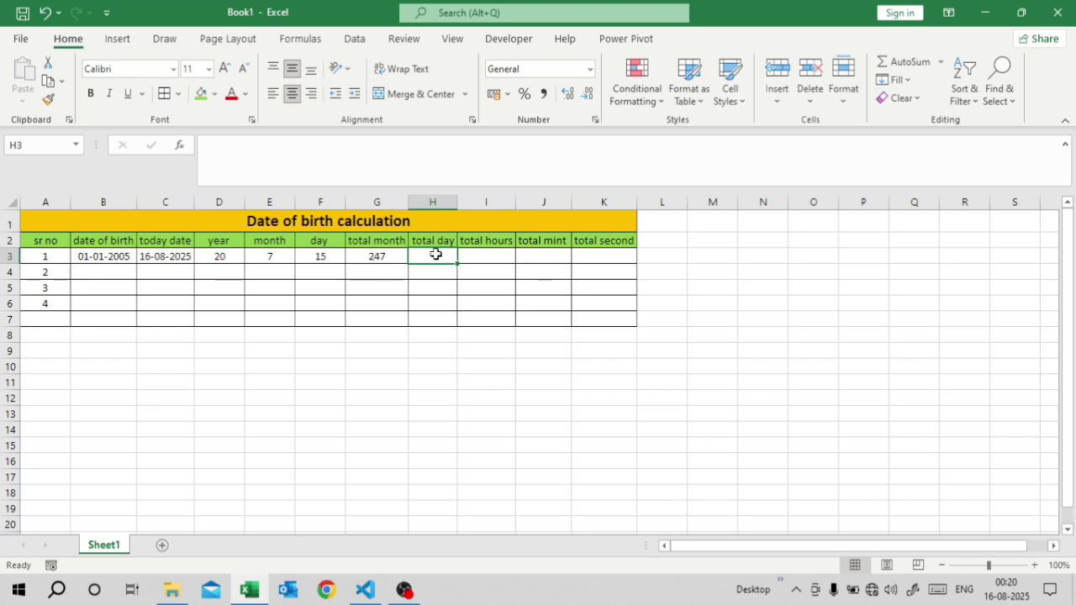
text(=dated)
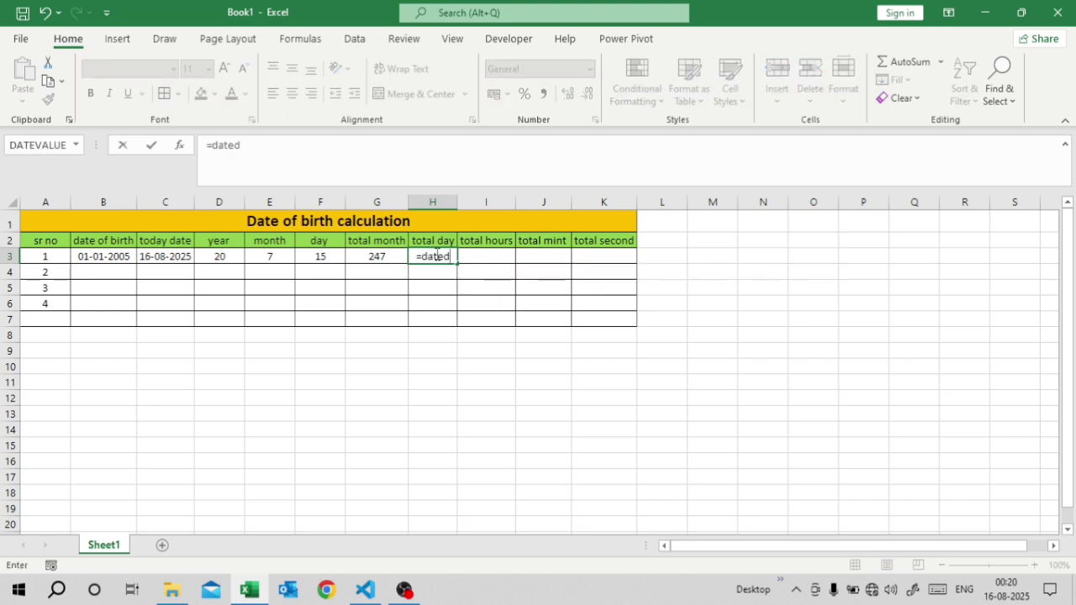
text(if()
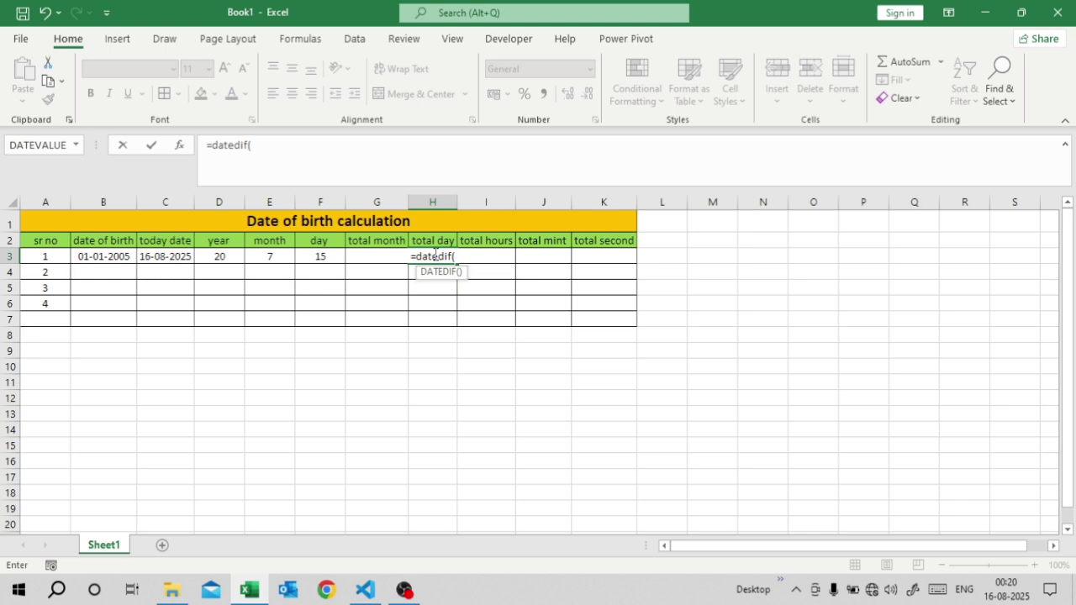
click(97, 255)
text(,)
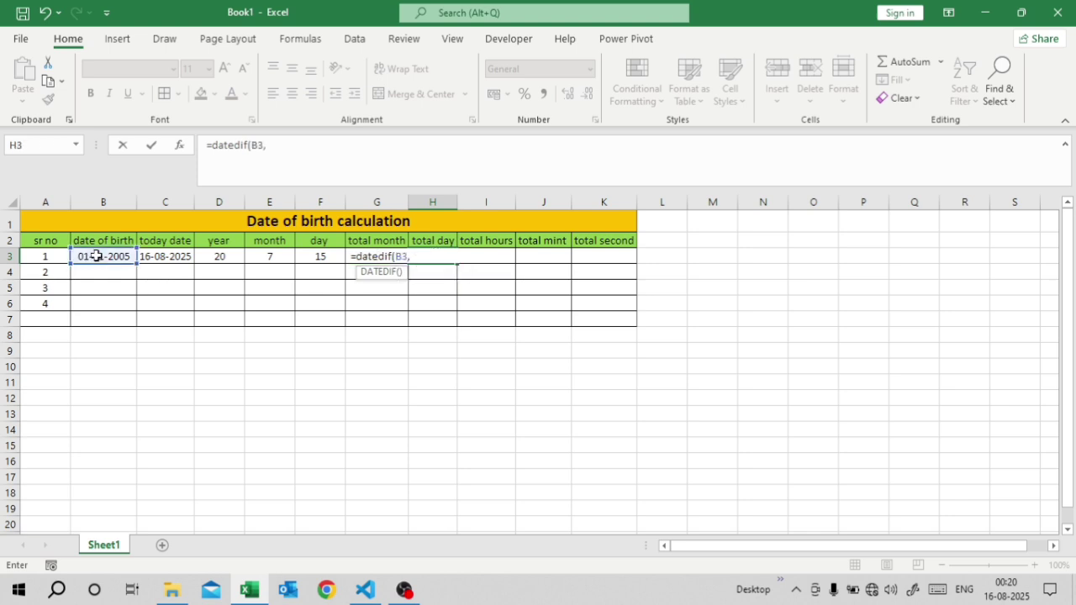
click(175, 257)
text(,)
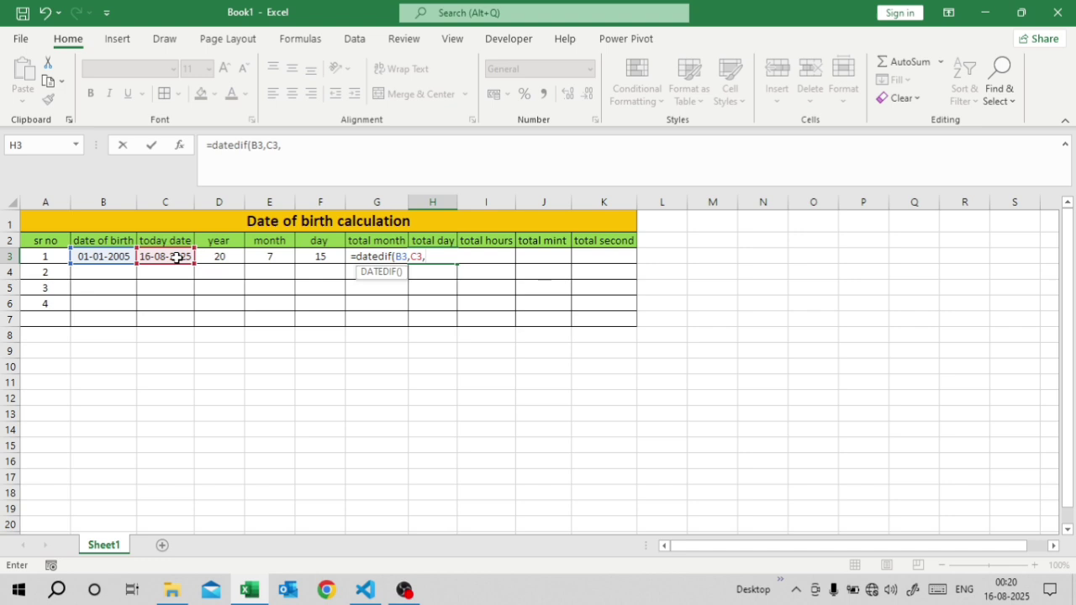
text("d"))
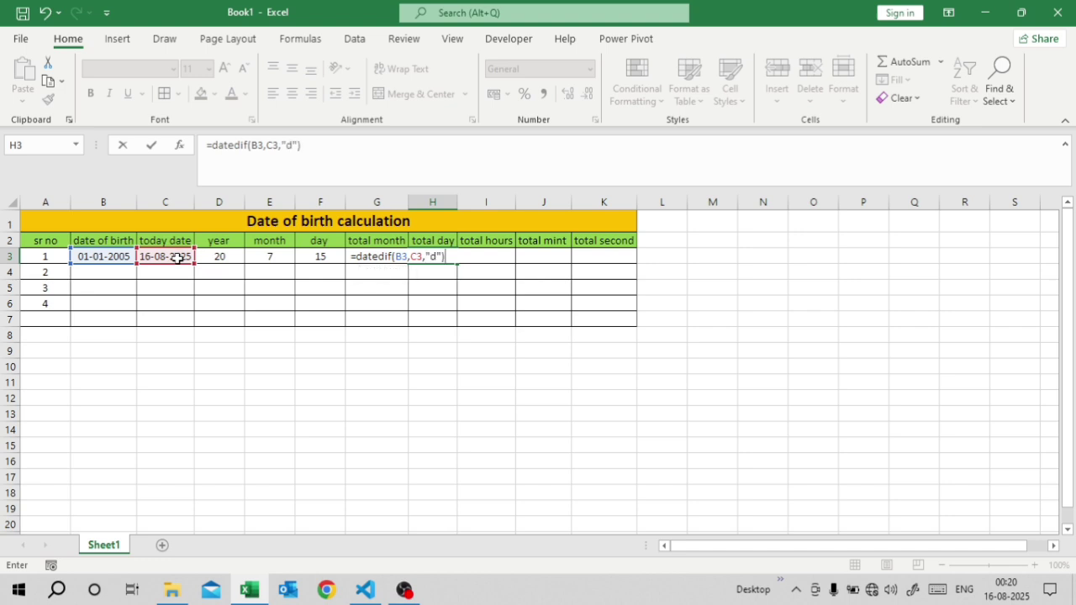
key(Return)
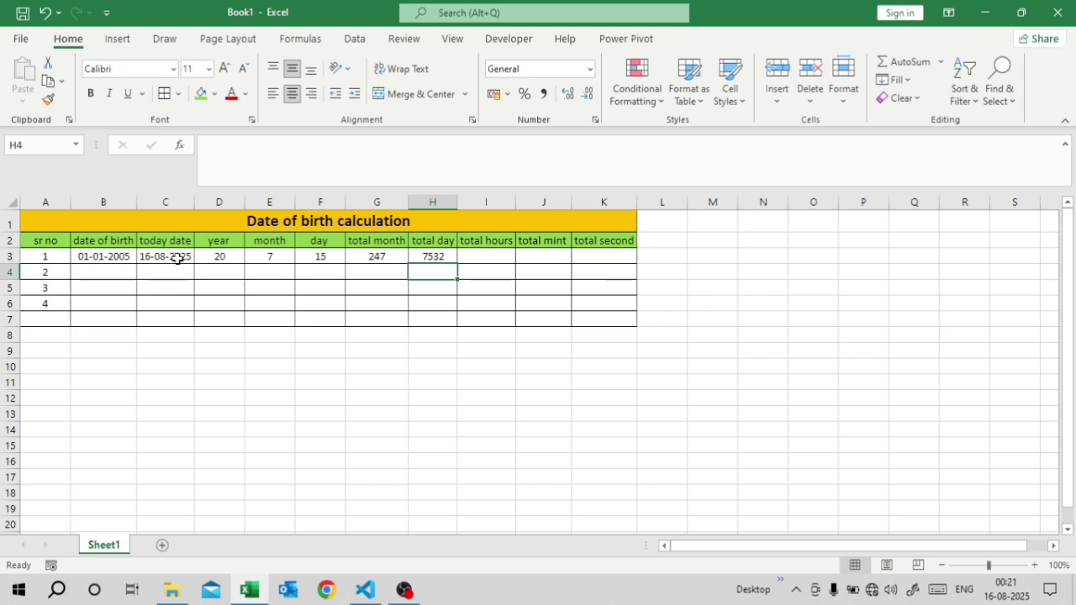
Enter the formula =H3*24 in cell I3 to convert the total days into total hours.
key(Up)
key(Right)
text(=)
click(427, 254)
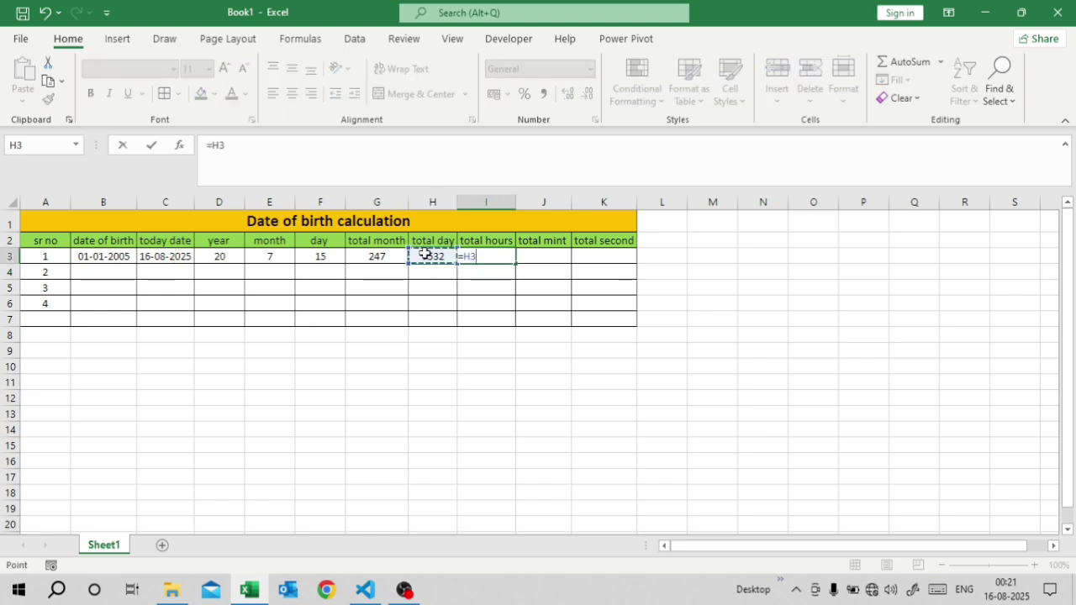
text(*)
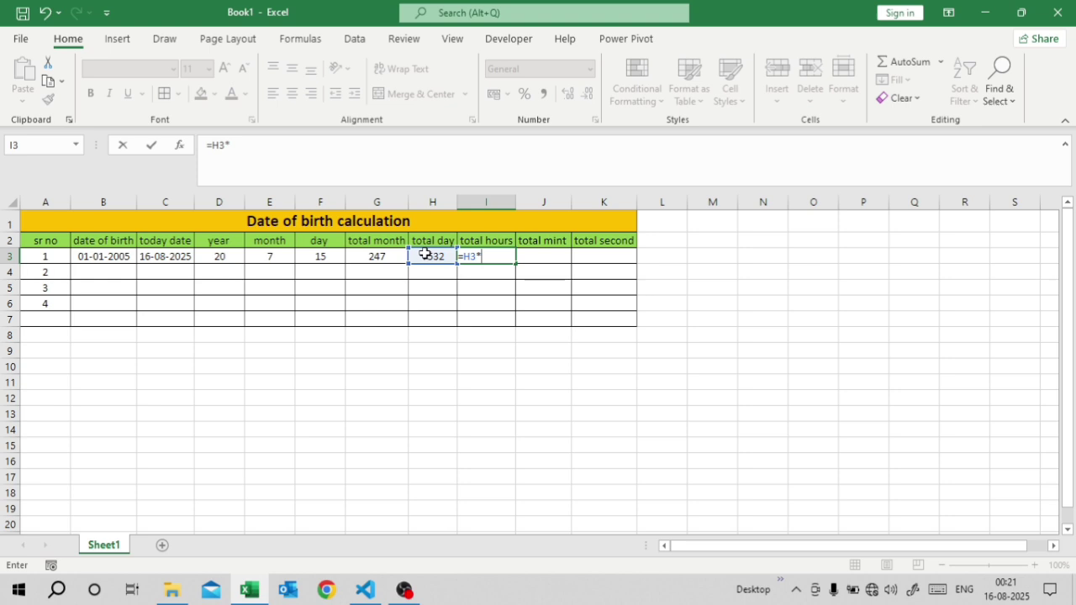
text(24)
Calculate the total minutes in cell J3 from the total hours, and enter =J3*60 in cell K3 for the total seconds.
click(547, 258)
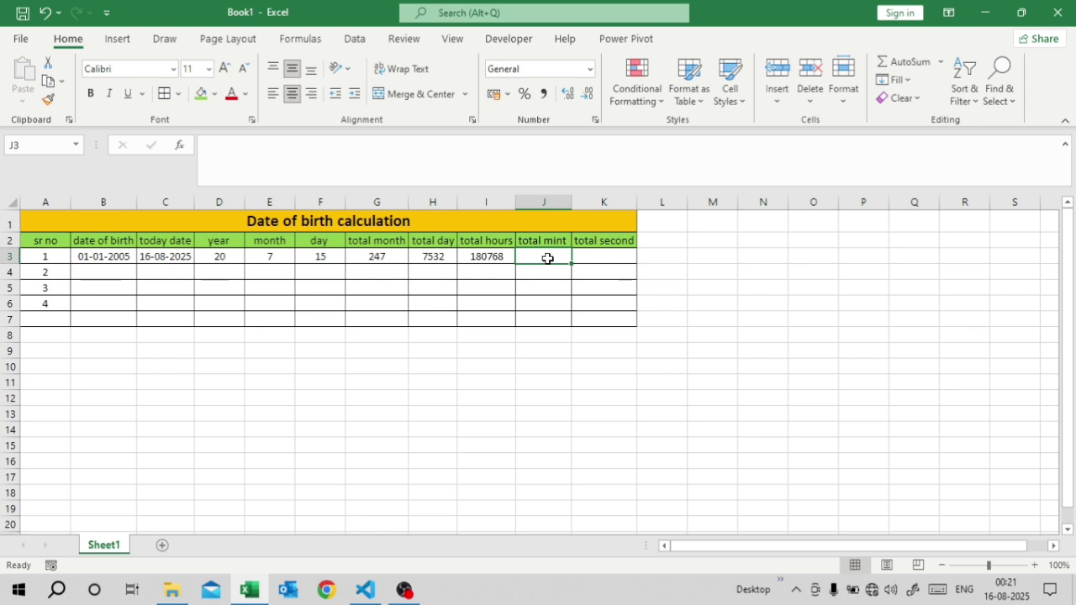
text(=)
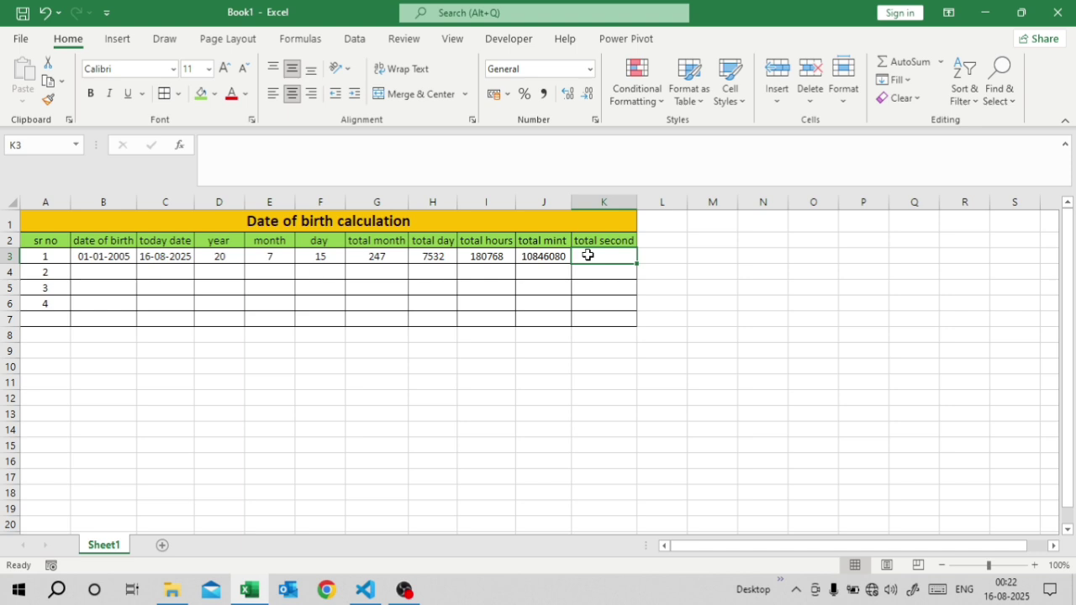
text(=)
click(536, 256)
text(*60)
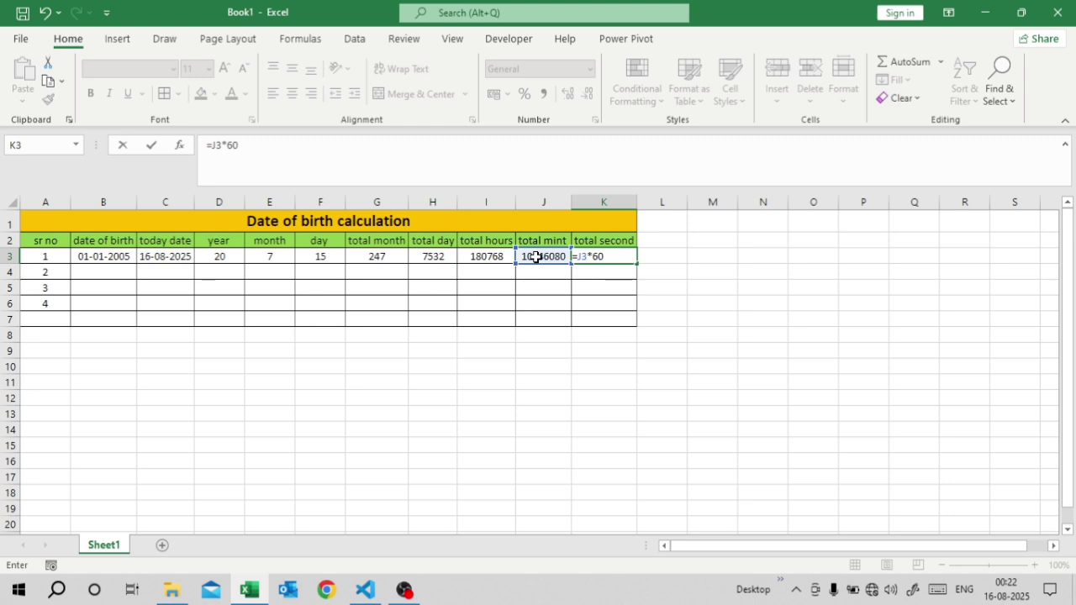
click(112, 269)
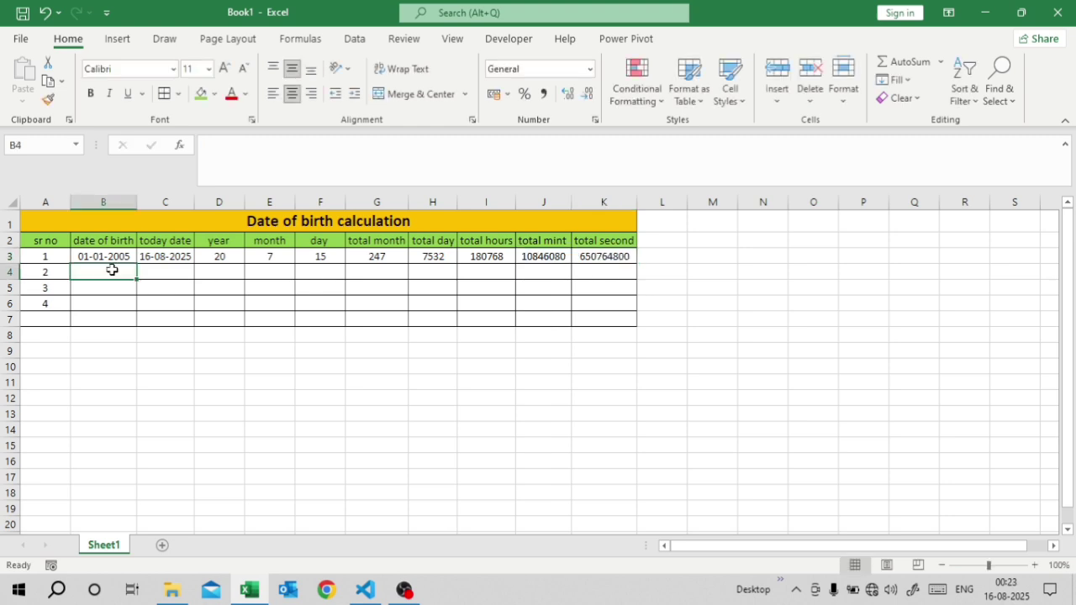